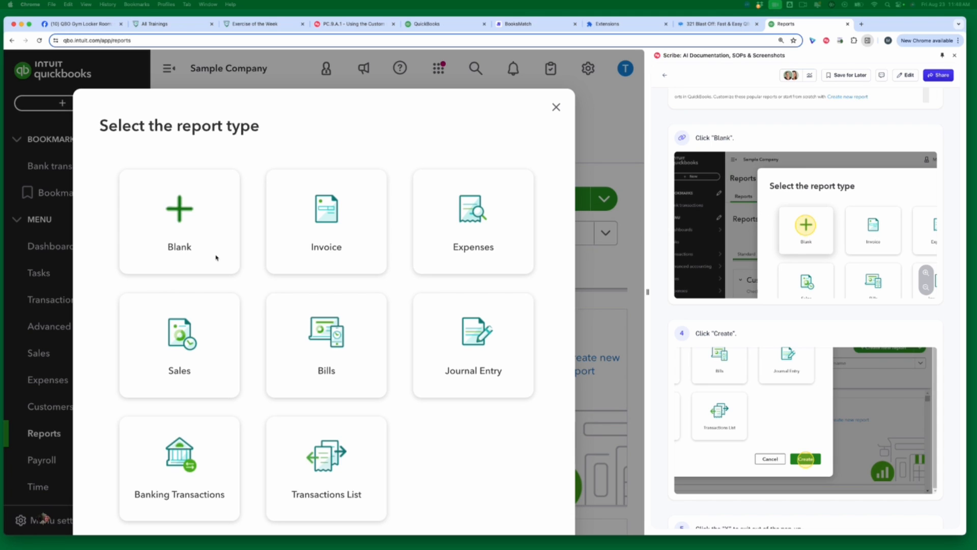
Create a new custom report from the Blank report type and dismiss the modern view introduction
left_click(189, 216)
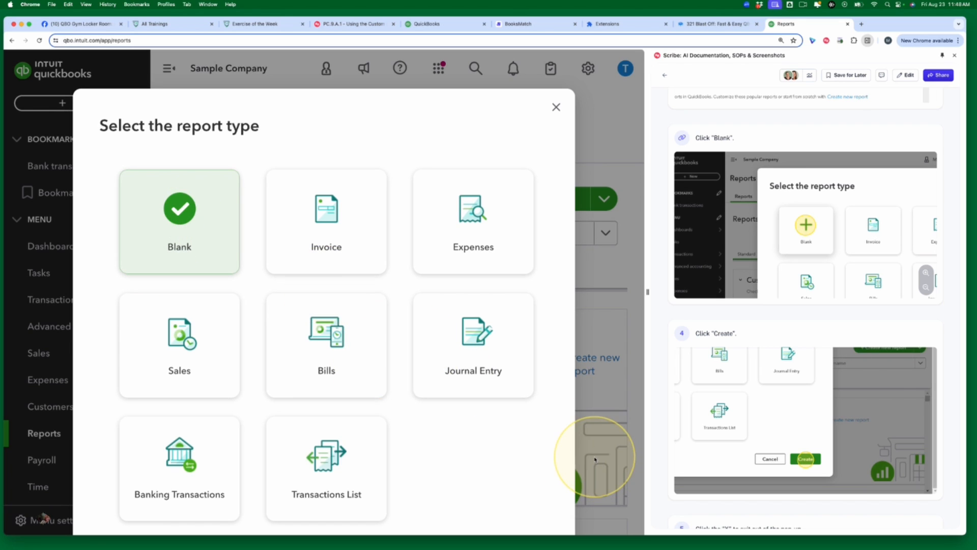
scroll(494, 450, "down", 3)
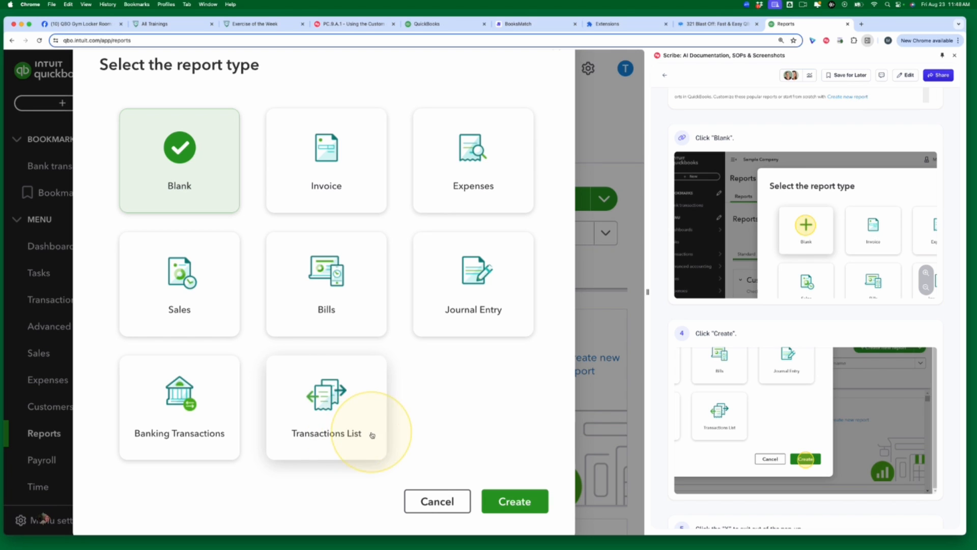
left_click(524, 503)
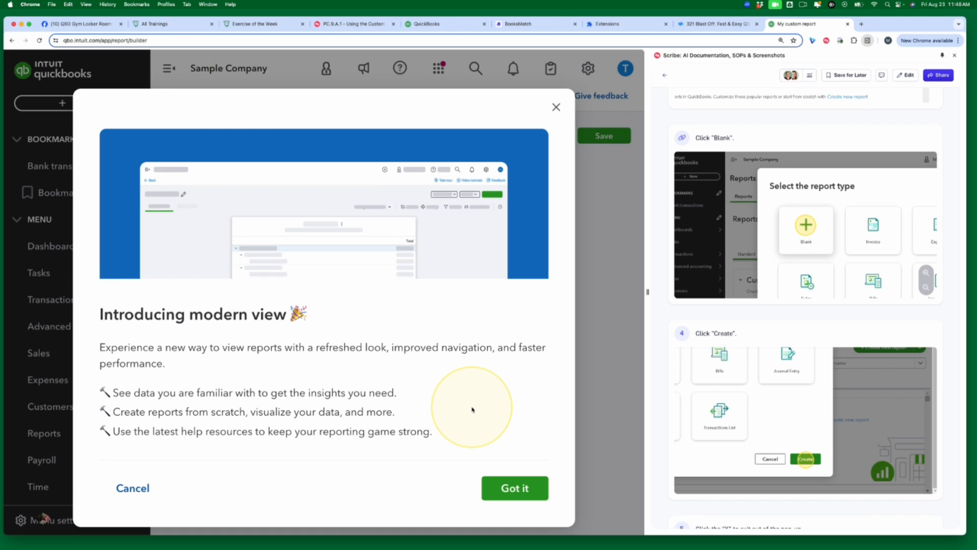
scroll(787, 414, "down", 10)
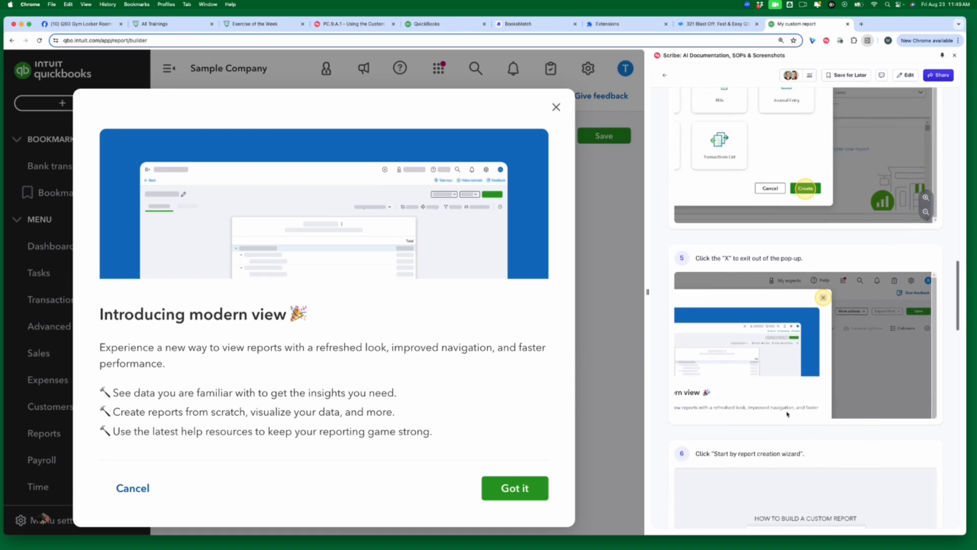
left_click(610, 148)
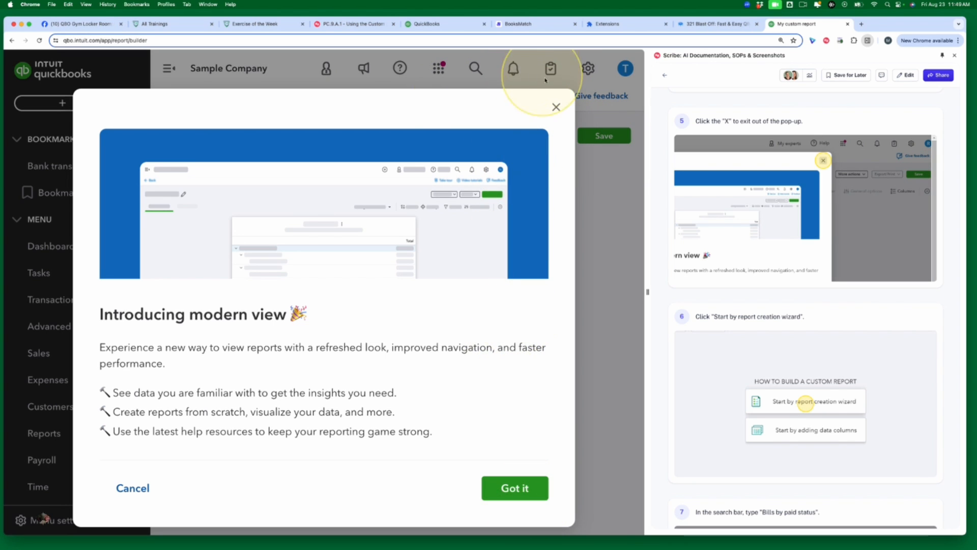
left_click(556, 107)
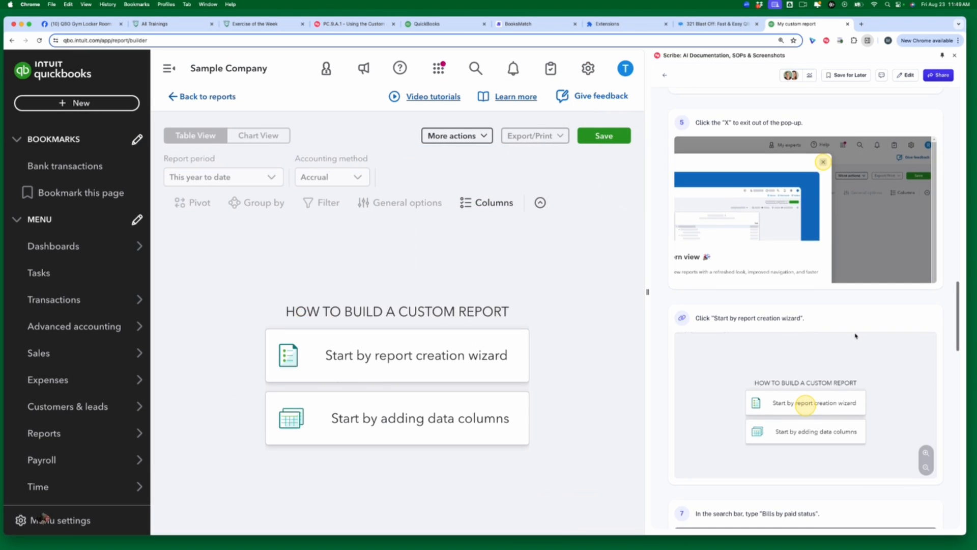
Use the report creation wizard to find and generate the "Bills by paid status" report
scroll(856, 336, "down", 3)
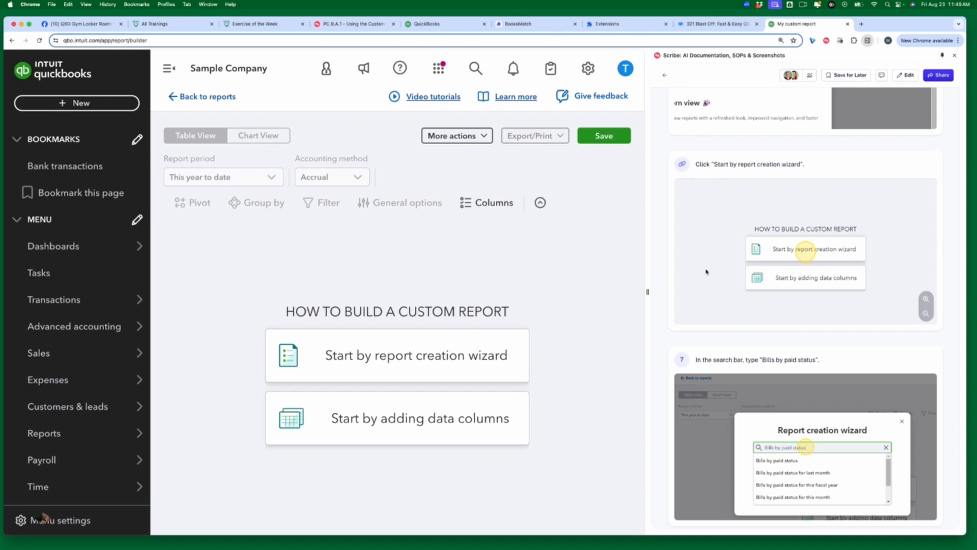
left_click(423, 354)
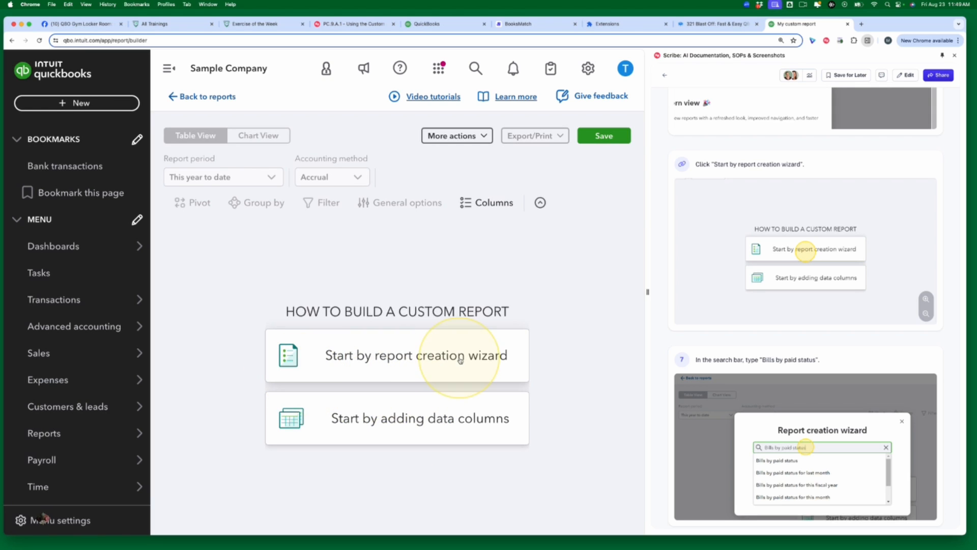
left_click(426, 359)
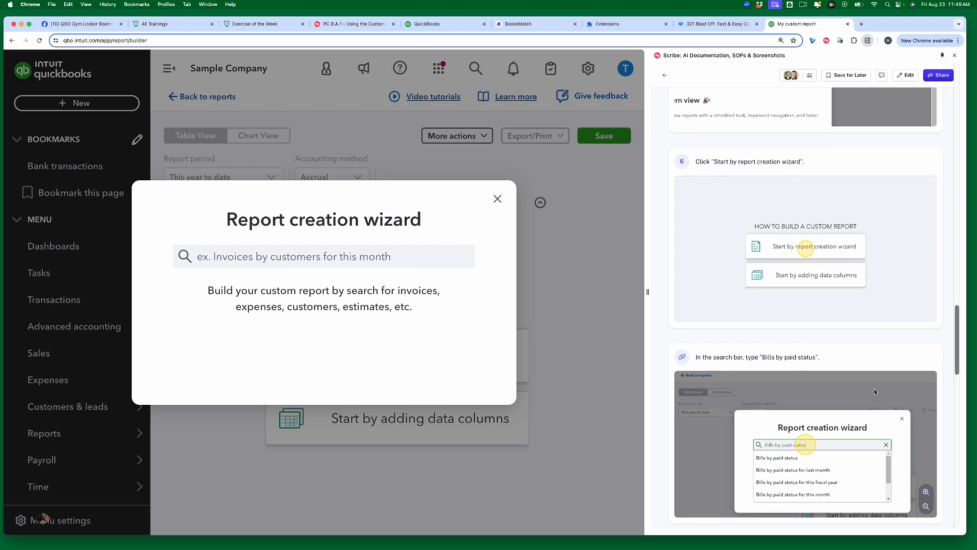
scroll(875, 391, "down", 3)
scroll(875, 391, "down", 2)
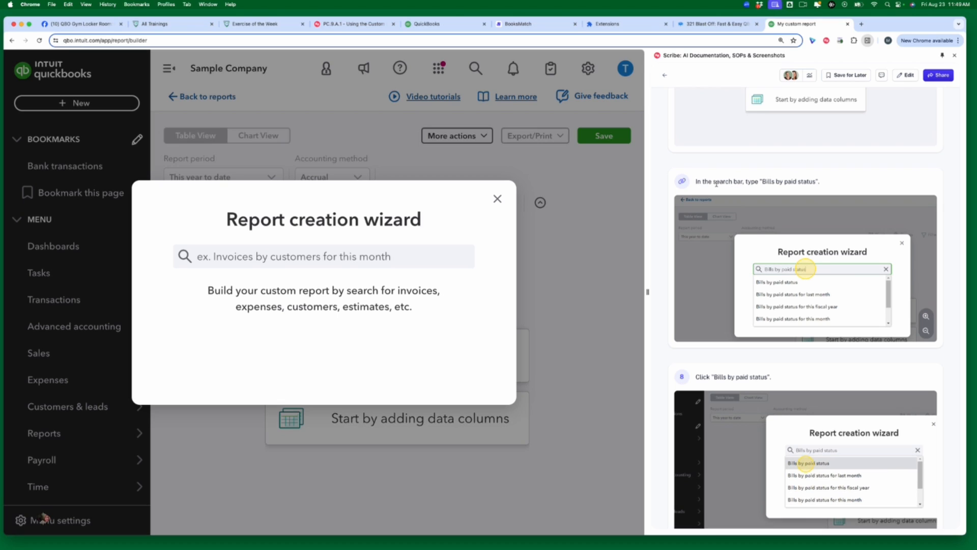
left_click(329, 257)
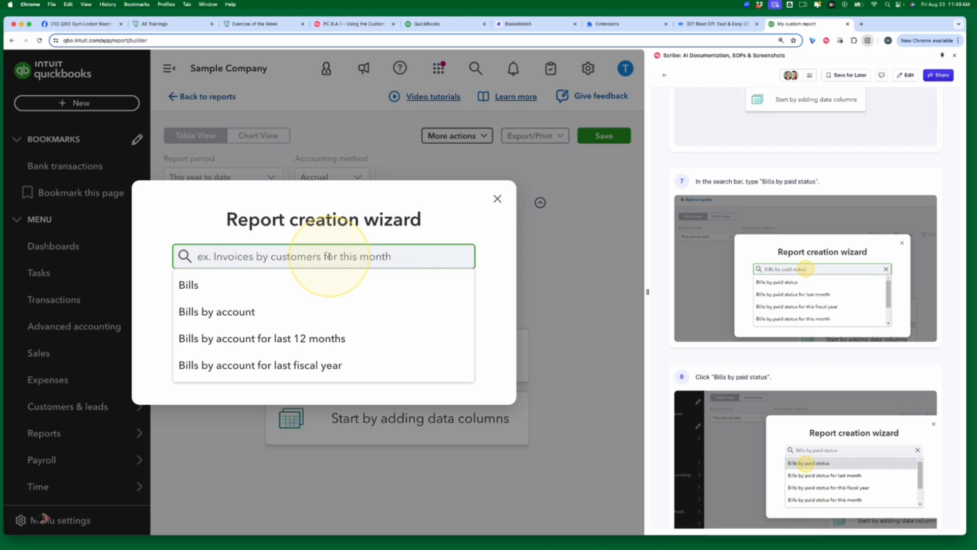
type("bill")
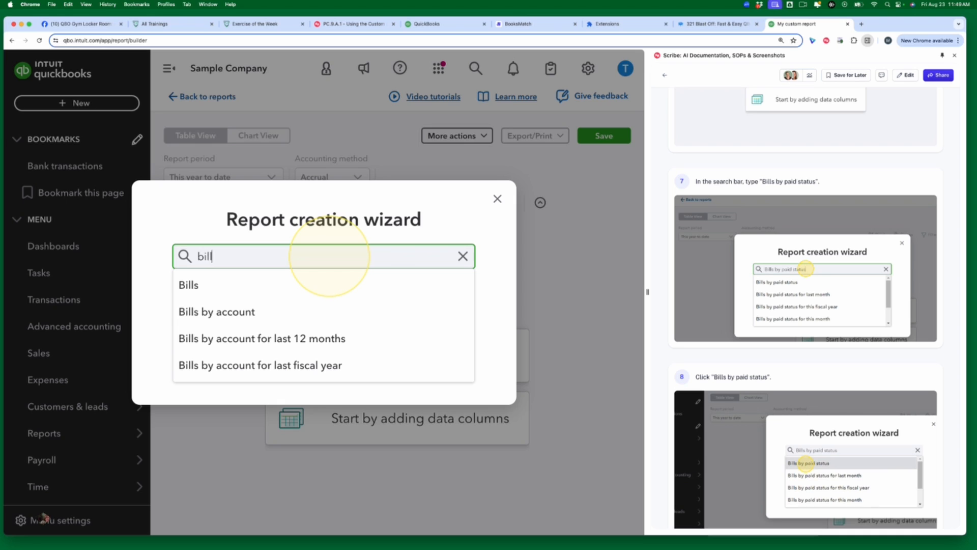
type("s by p")
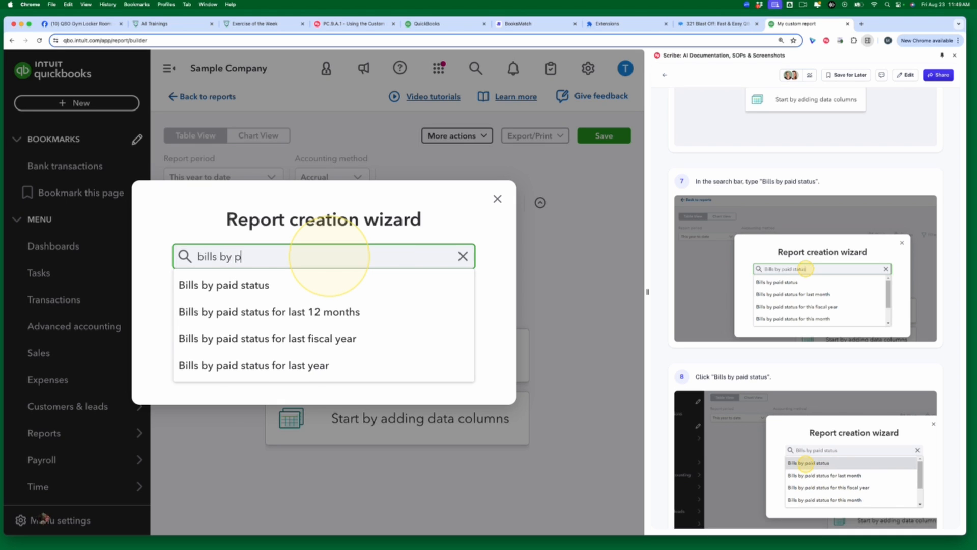
type("a")
left_click(261, 290)
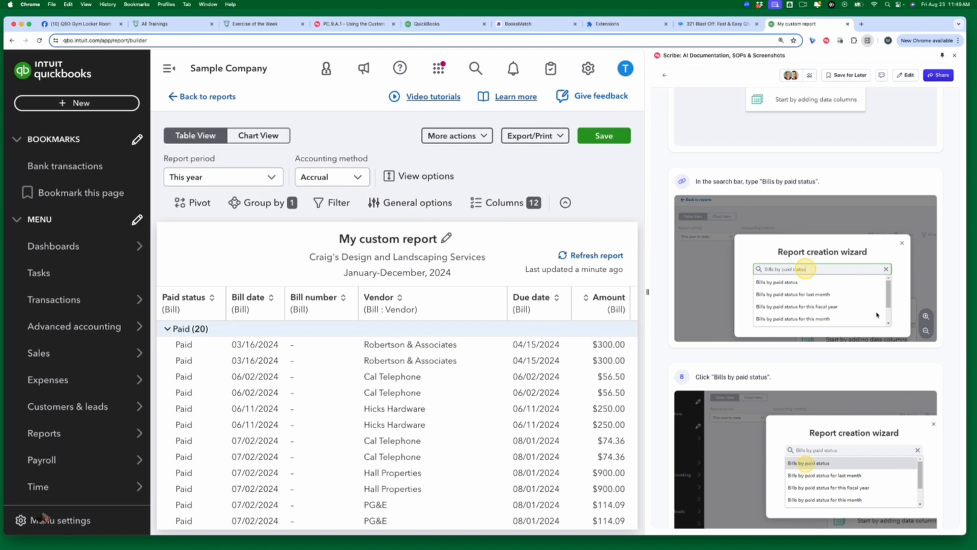
Review the exercise scenario in the Scribe guide and find its instructions for customizing the report
scroll(868, 331, "down", 5)
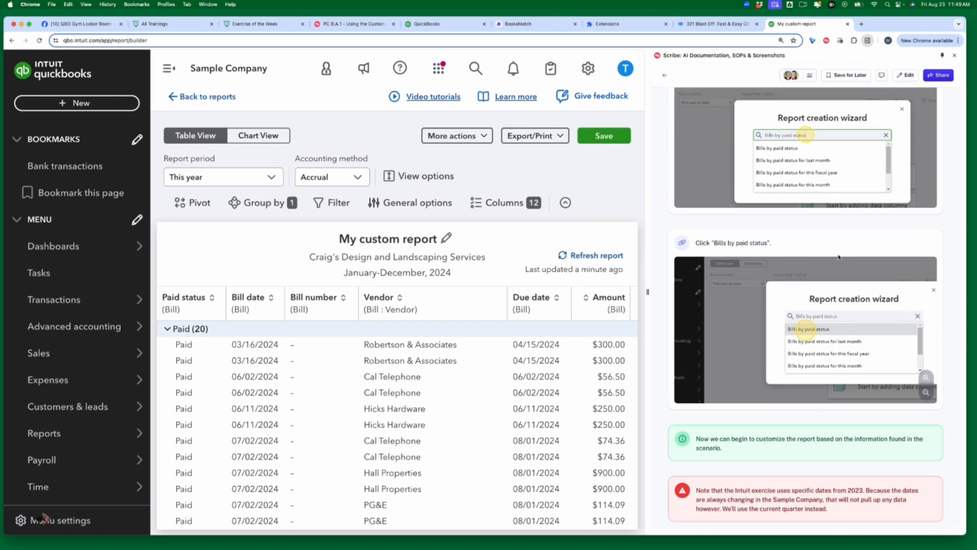
scroll(847, 254, "up", 15)
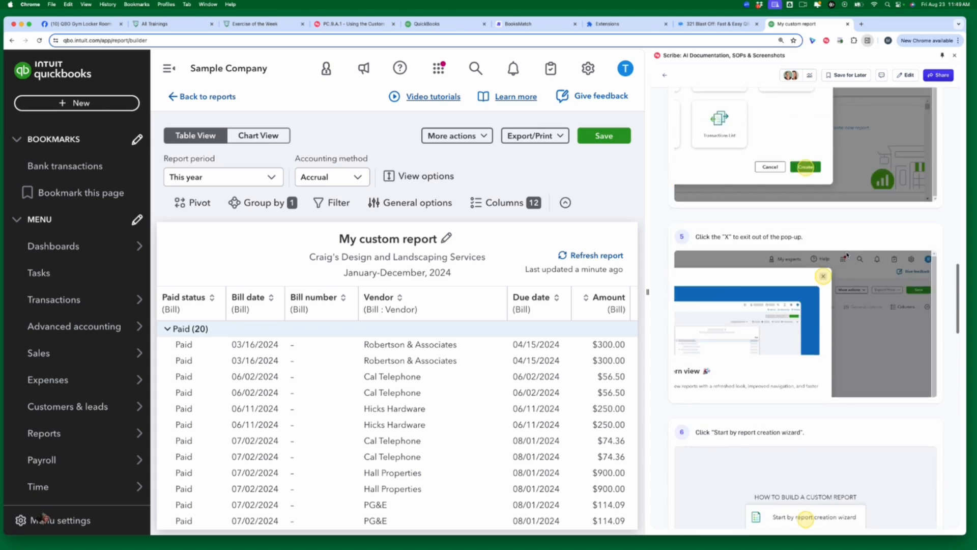
scroll(847, 255, "down", 5)
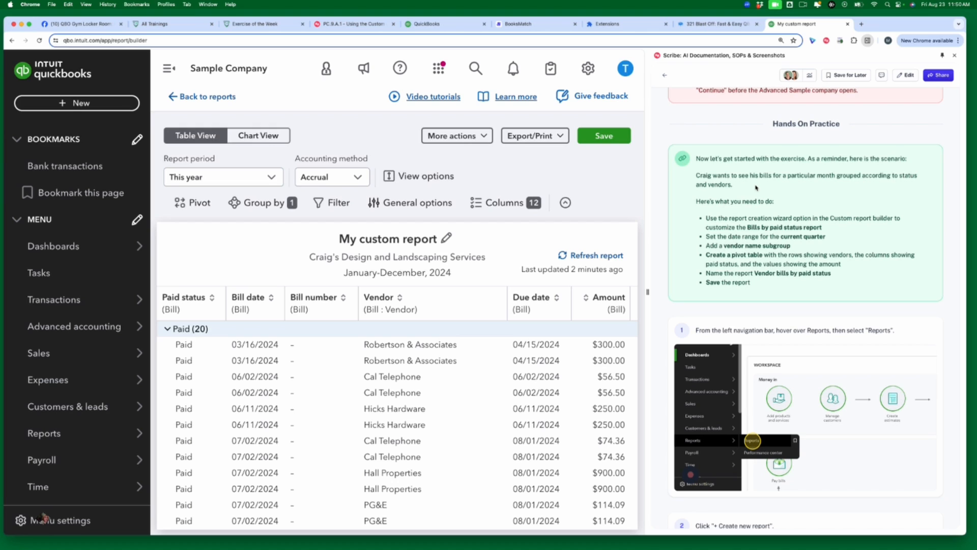
scroll(891, 214, "down", 1)
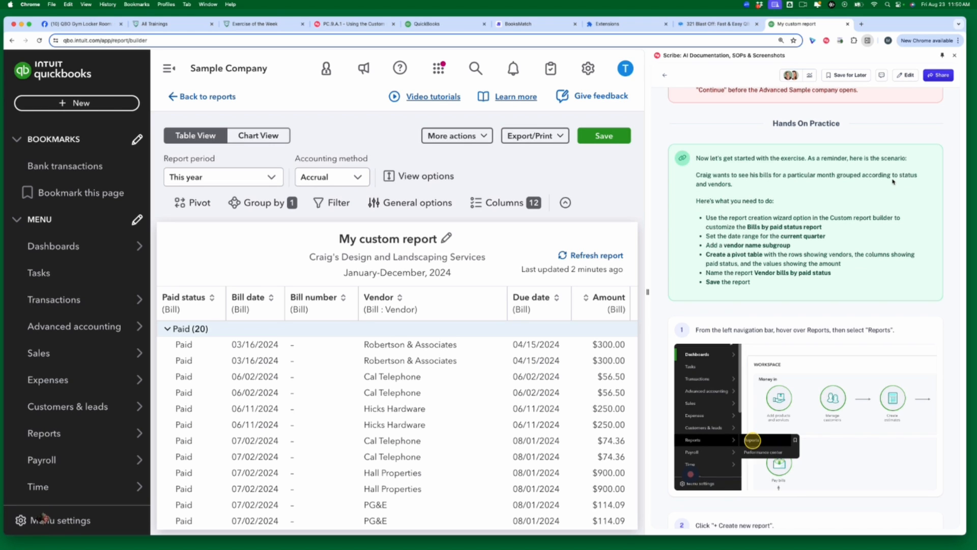
scroll(868, 242, "down", 8)
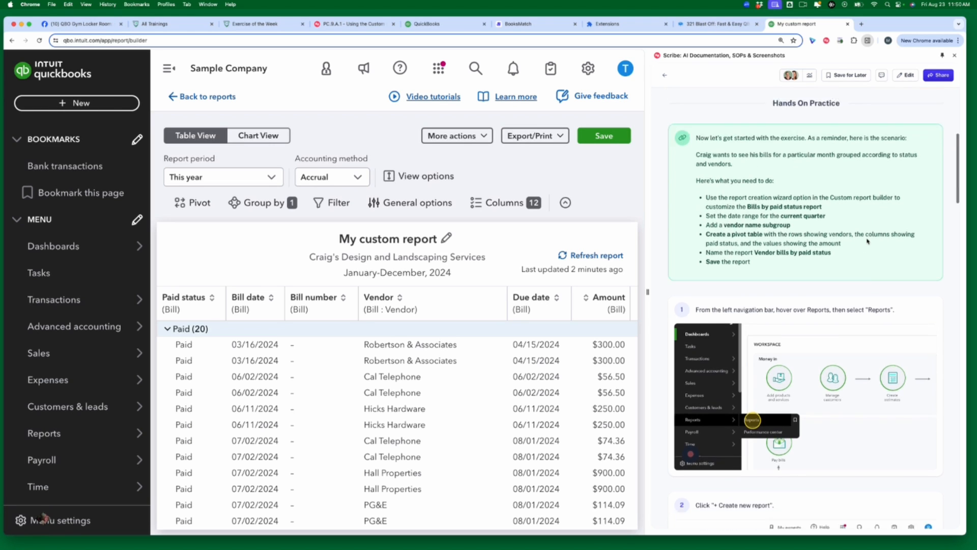
scroll(868, 241, "down", 12)
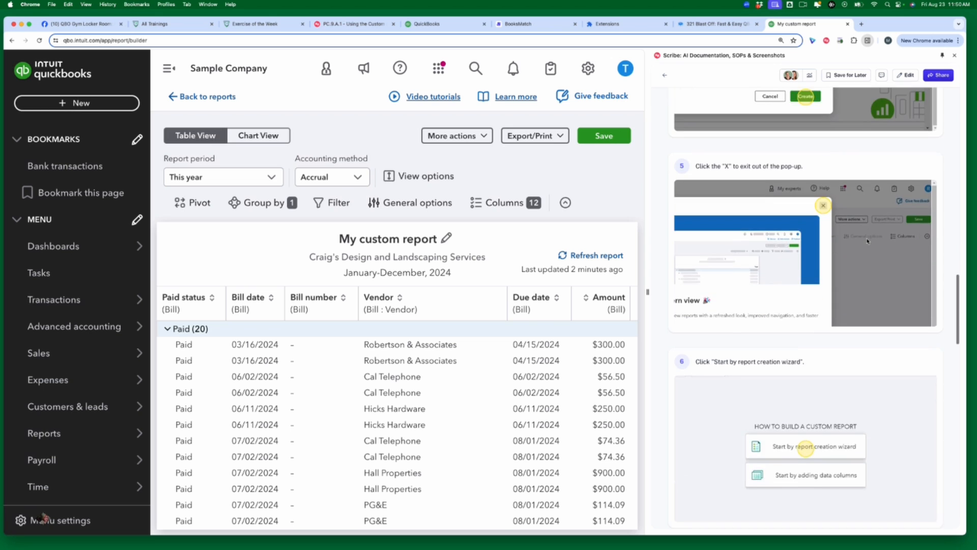
scroll(868, 242, "down", 10)
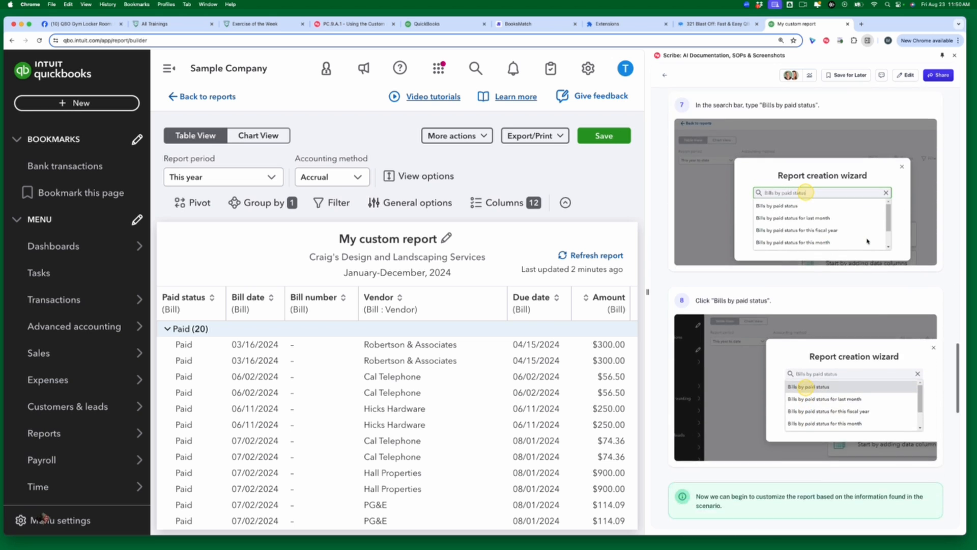
scroll(867, 241, "down", 4)
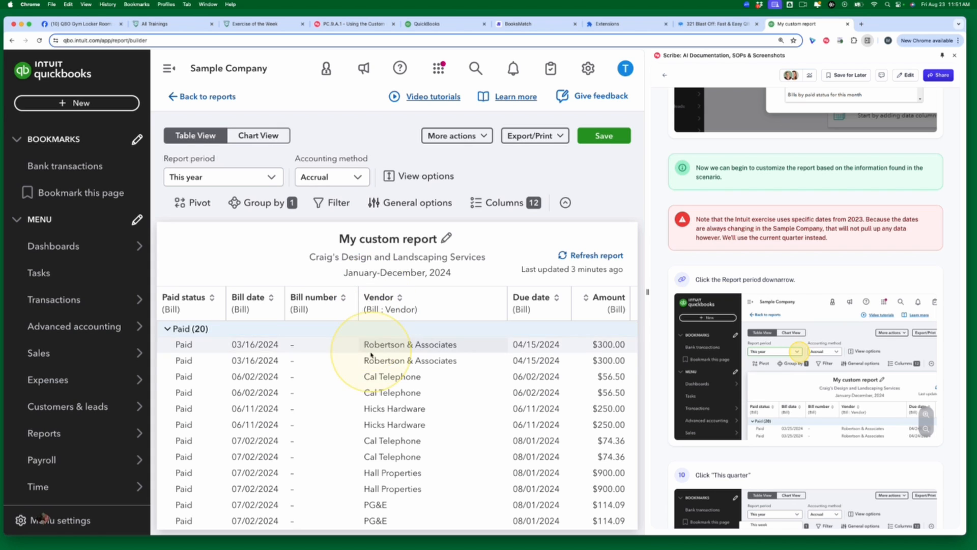
Examine the paid and unpaid bill groups in the custom report, including their dates, vendors and amounts
scroll(340, 364, "down", 2)
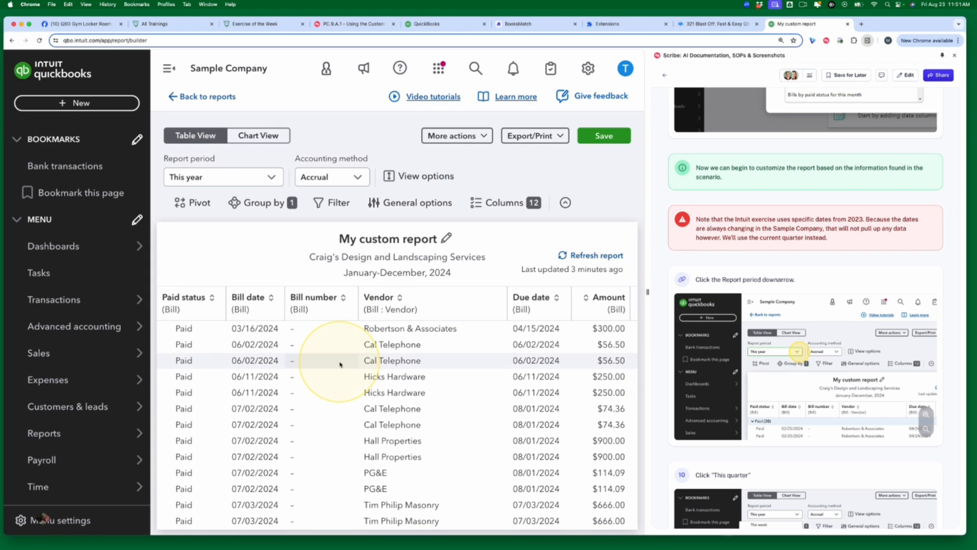
scroll(340, 364, "up", 2)
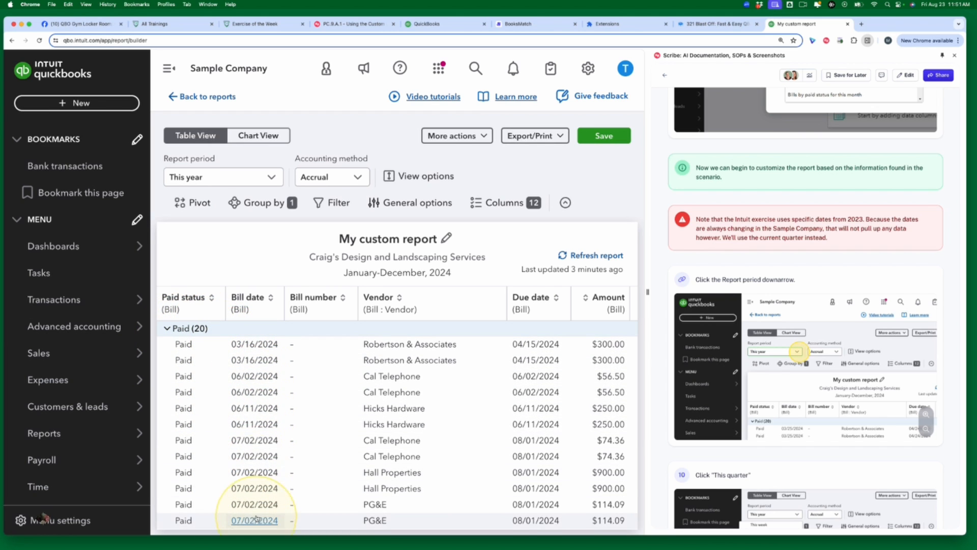
scroll(402, 466, "down", 5)
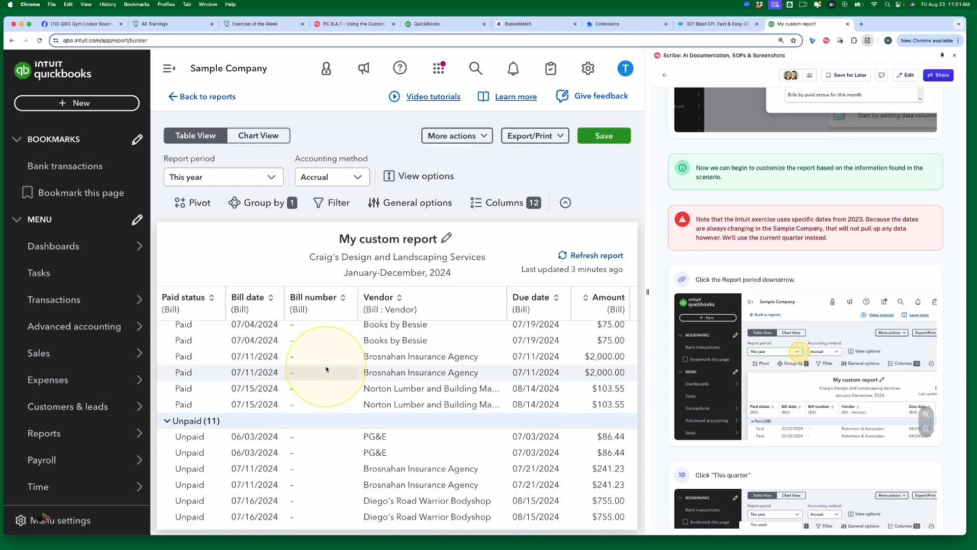
scroll(327, 371, "down", 3)
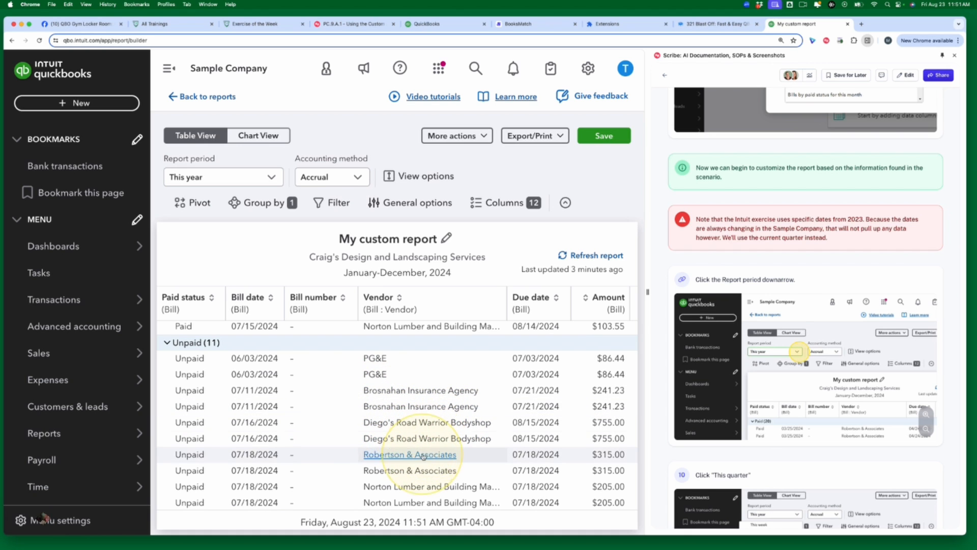
scroll(404, 450, "up", 5)
scroll(403, 449, "up", 5)
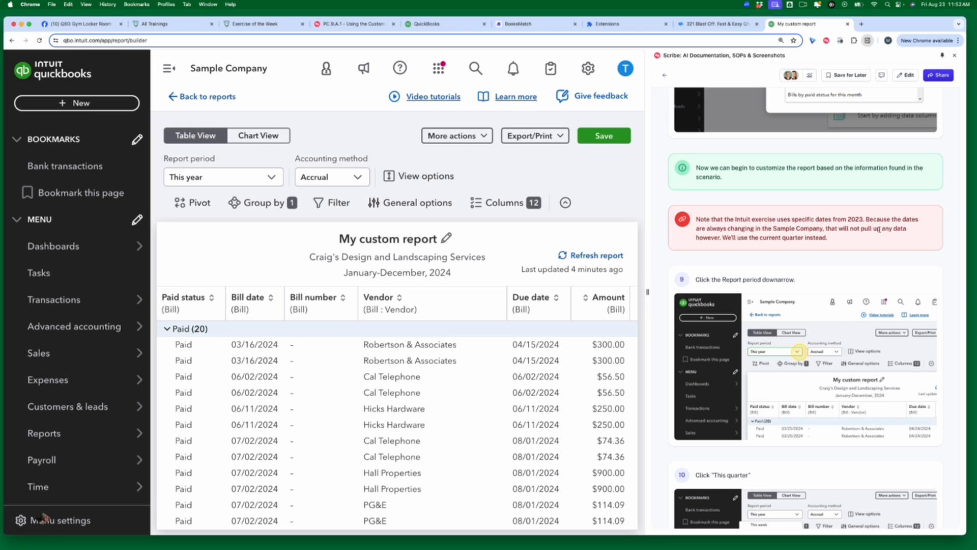
Set the custom report's period to This quarter
scroll(879, 229, "down", 2)
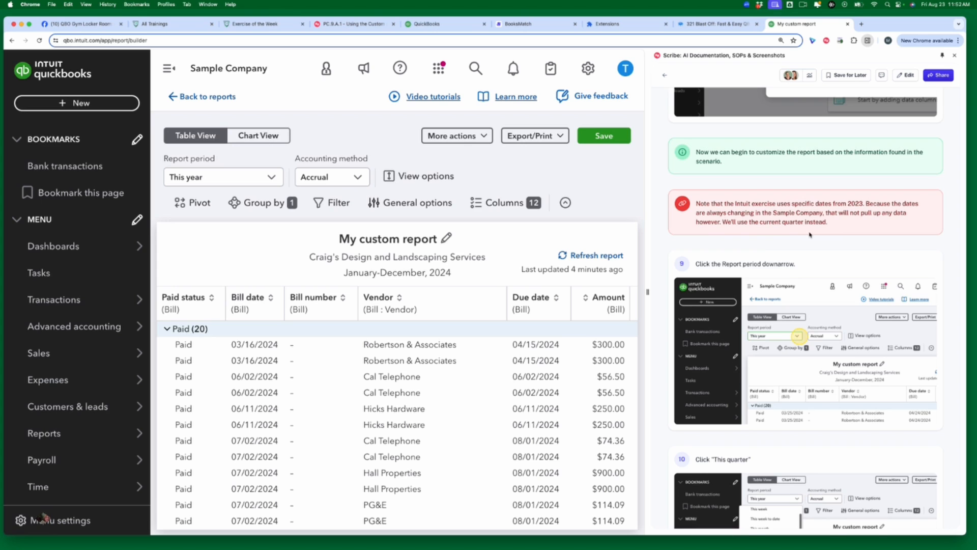
scroll(809, 233, "down", 5)
scroll(809, 234, "down", 1)
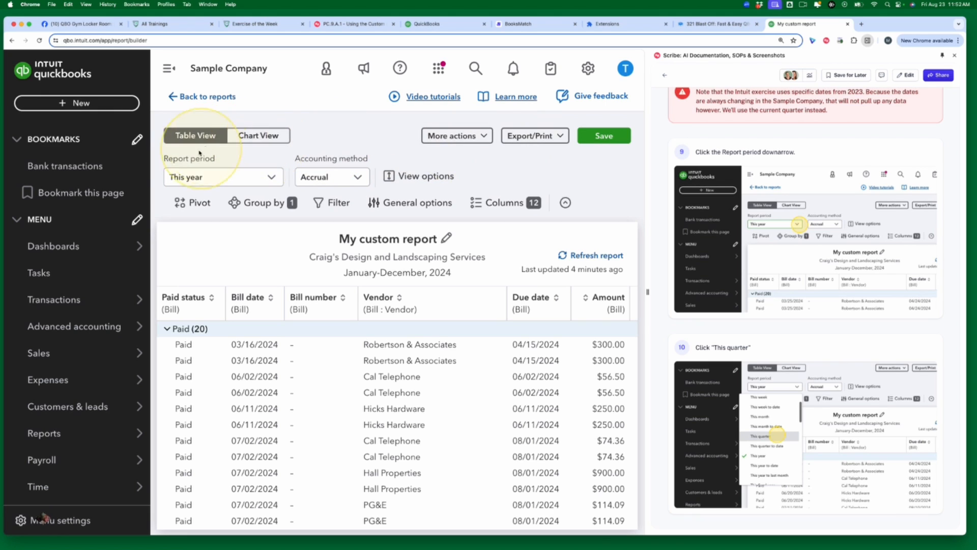
left_click(227, 181)
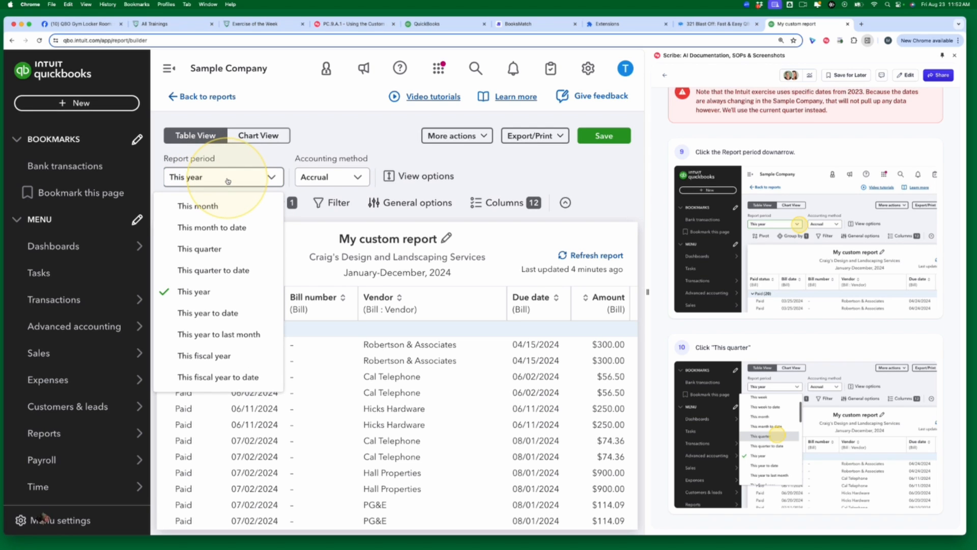
left_click(204, 251)
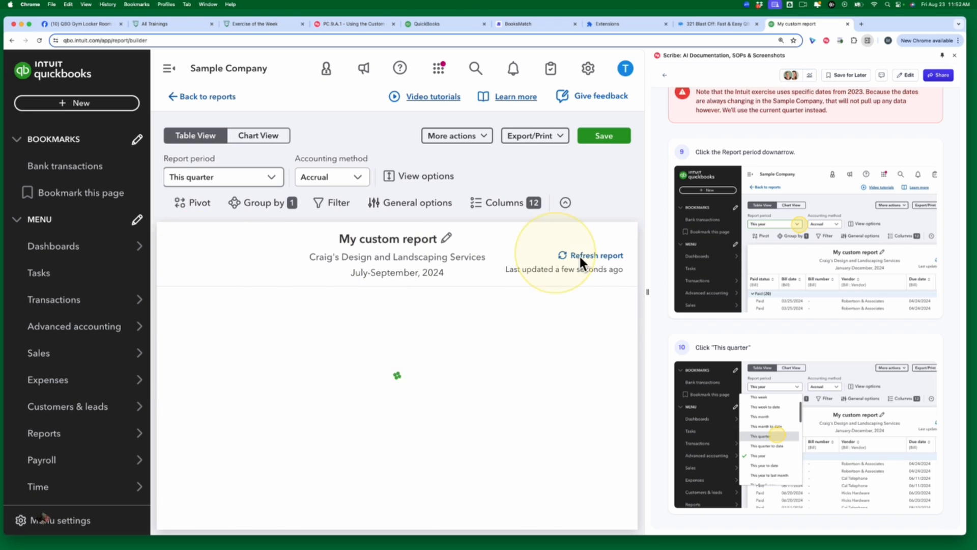
Read the guide's instructions on grouping by vendor and examine the quarter's bills by paid status
scroll(830, 458, "down", 5)
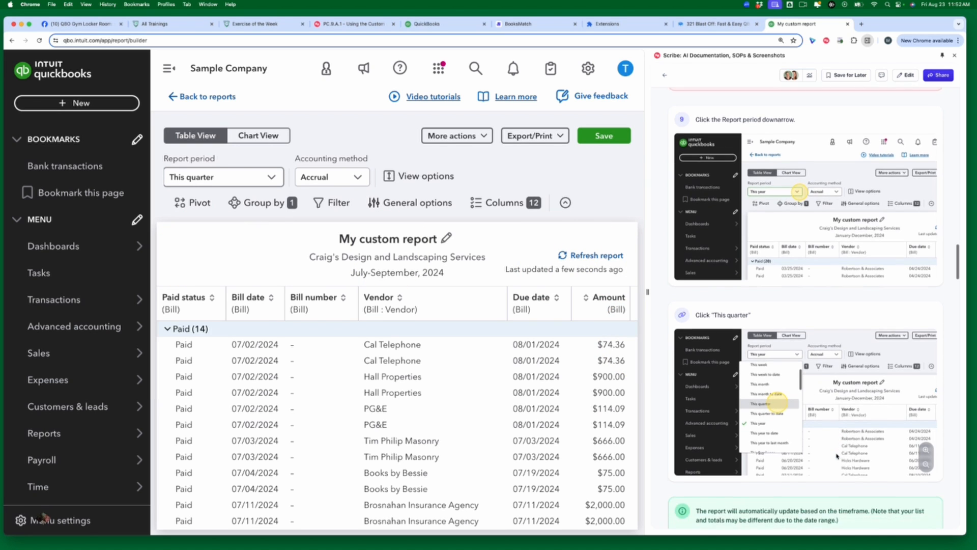
scroll(837, 457, "down", 8)
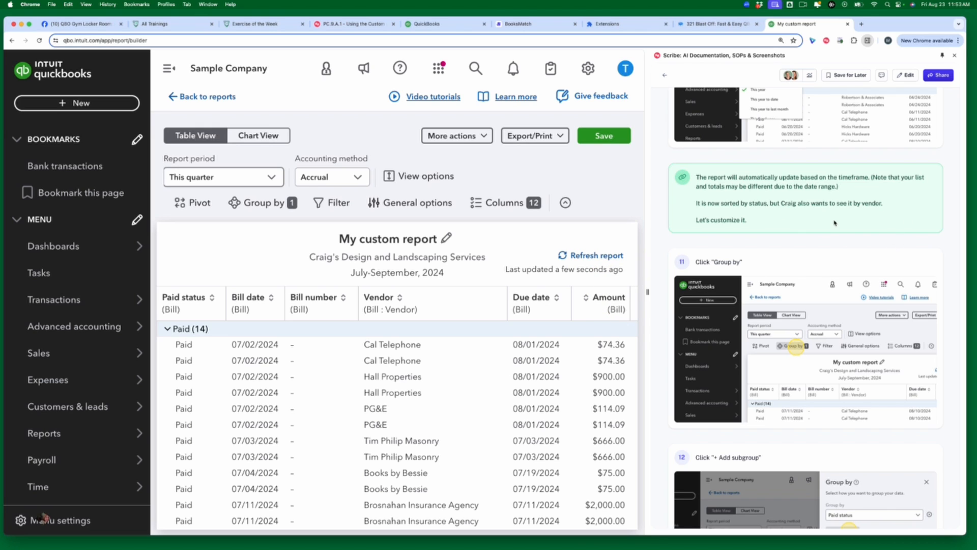
left_click(245, 172)
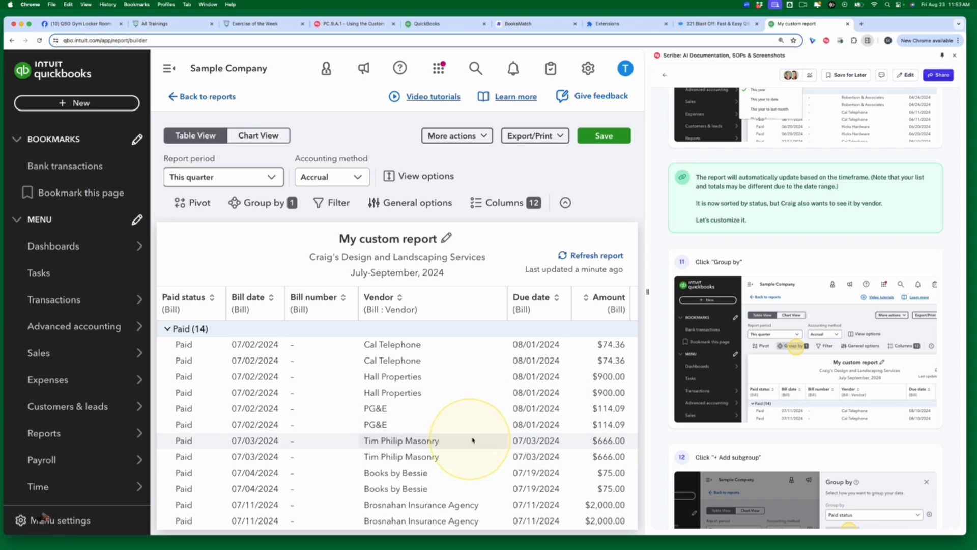
scroll(469, 436, "down", 3)
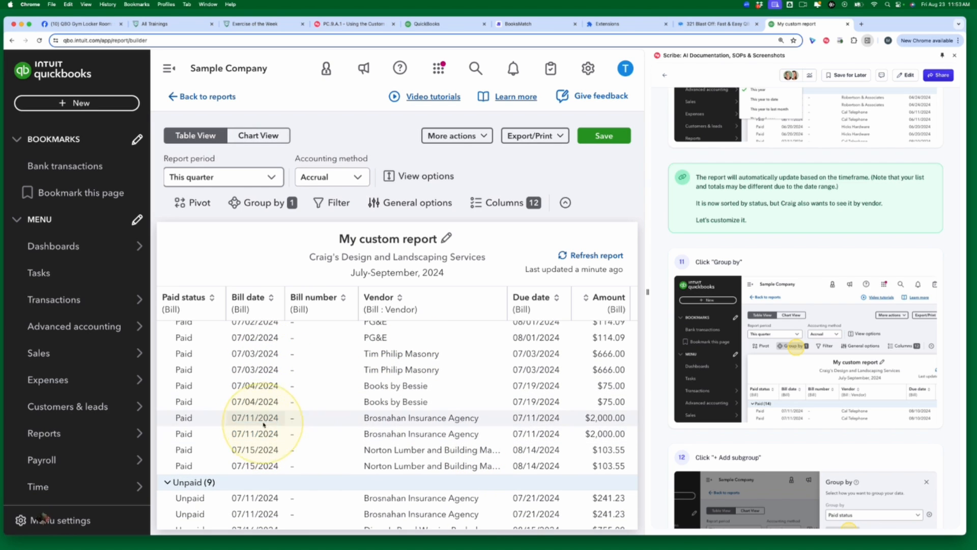
Add a Vendor subgroup beneath the Paid status grouping of the custom report and close the grouping settings
scroll(404, 414, "up", 3)
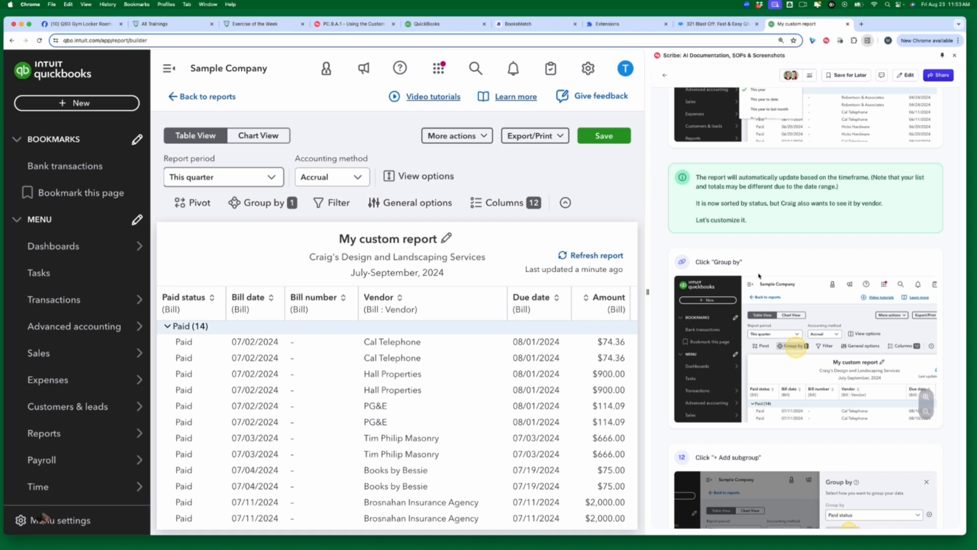
scroll(760, 278, "down", 1)
scroll(761, 278, "down", 2)
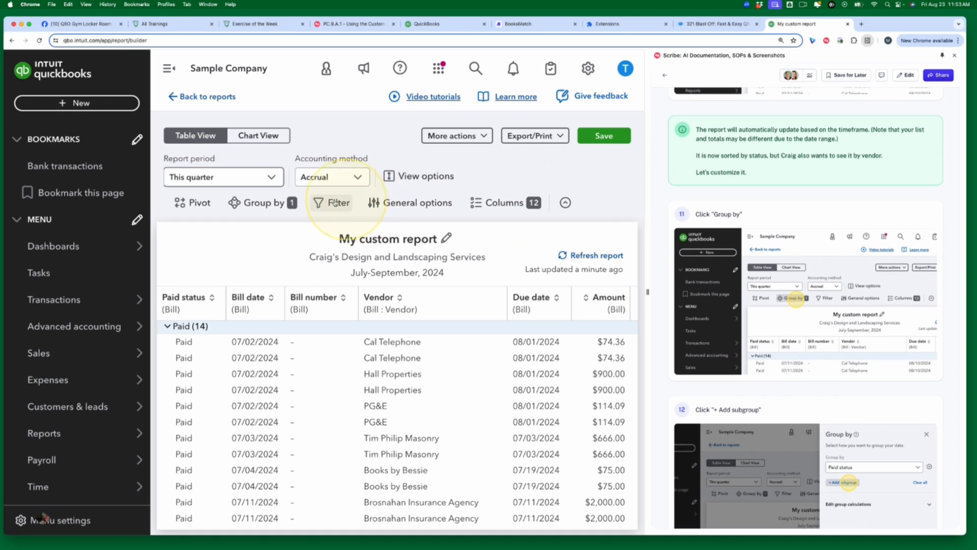
left_click(285, 203)
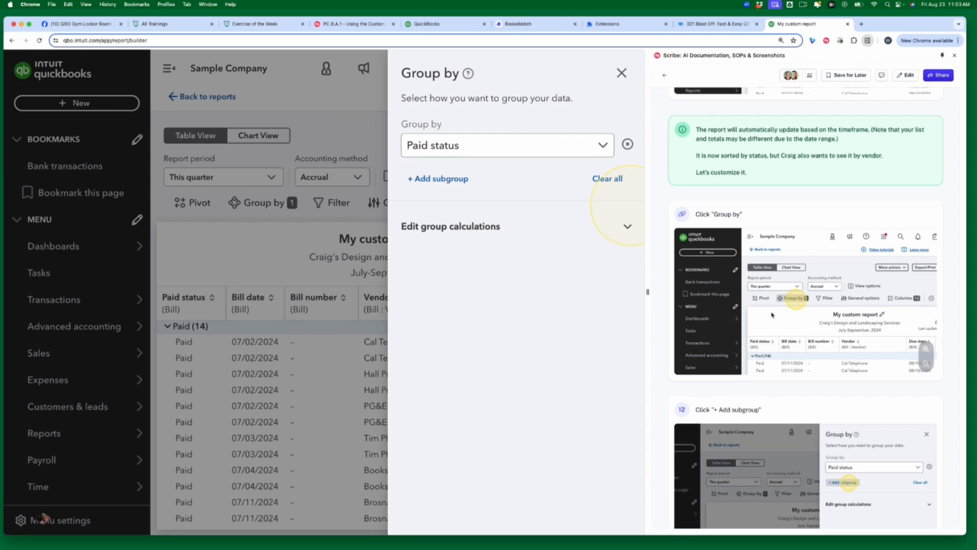
scroll(827, 337, "down", 5)
scroll(827, 337, "down", 1)
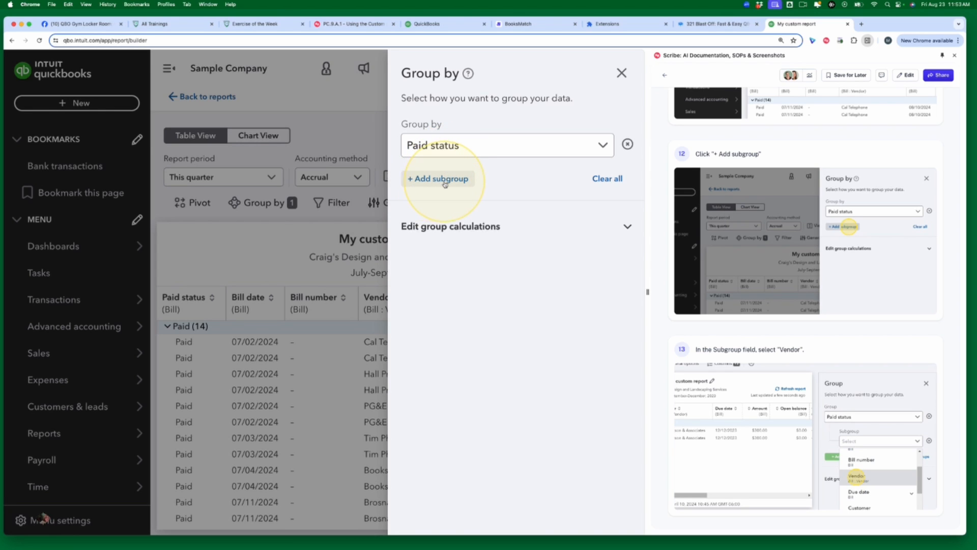
left_click(444, 180)
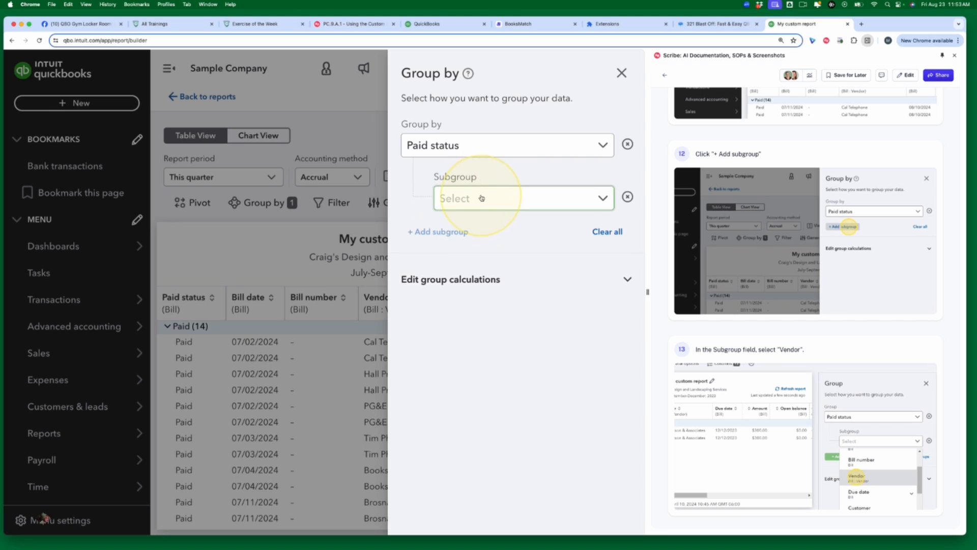
left_click(504, 201)
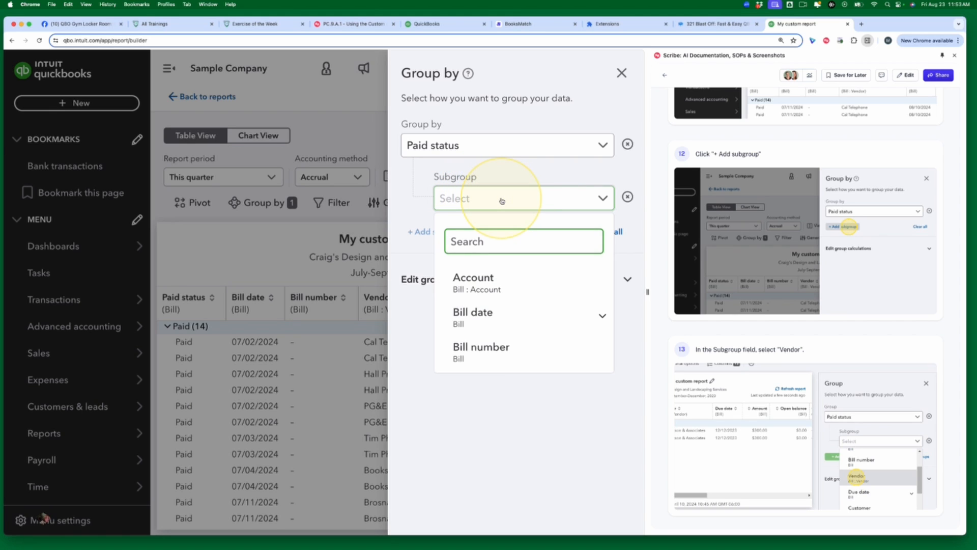
type("vendor")
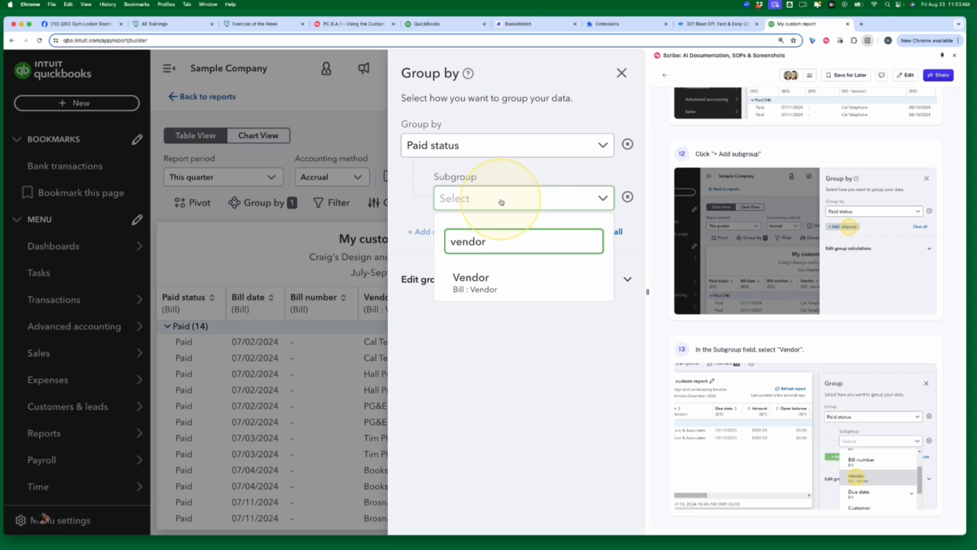
left_click(483, 277)
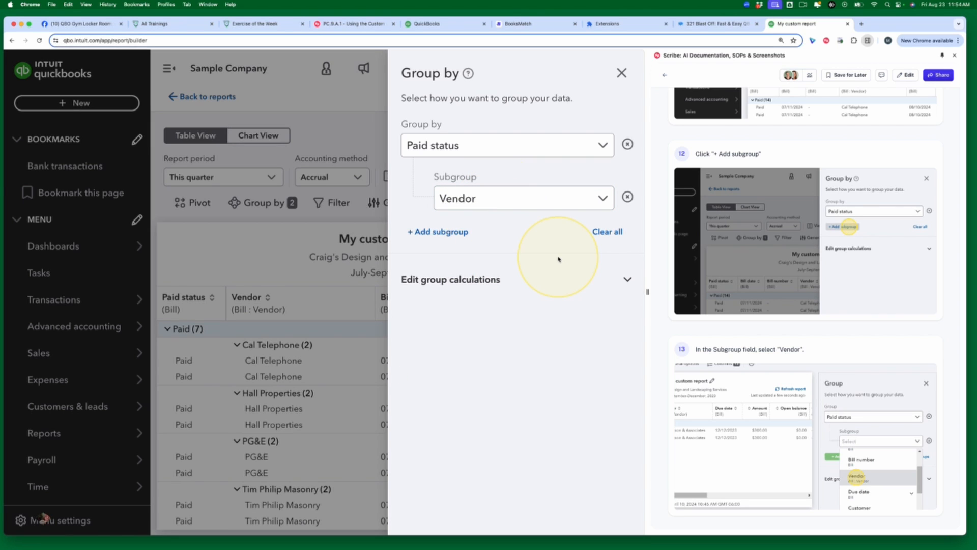
scroll(821, 403, "down", 4)
scroll(821, 403, "down", 5)
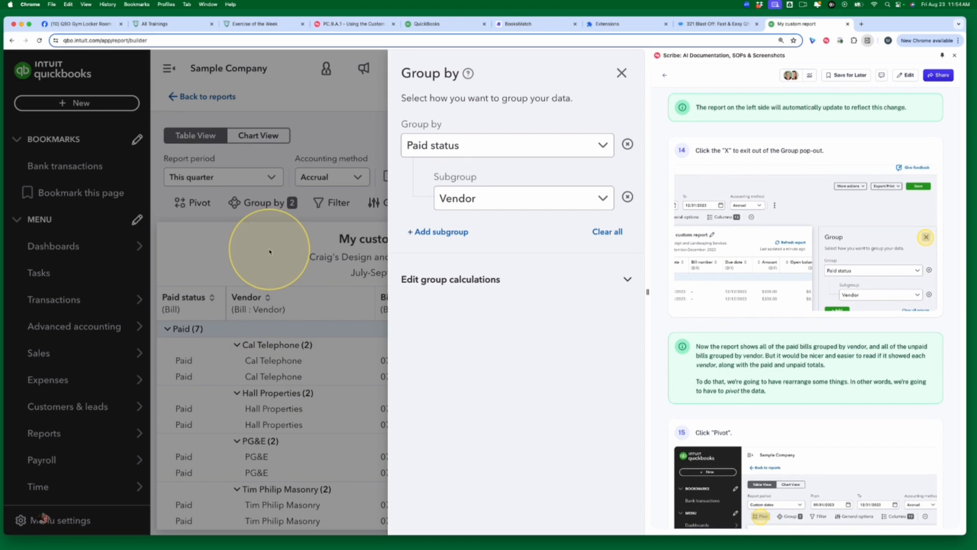
left_click(622, 74)
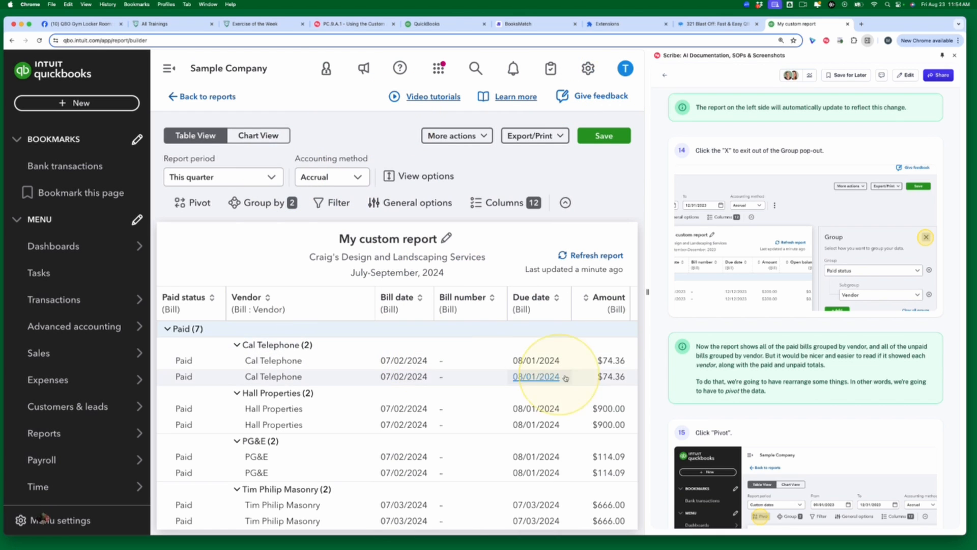
Collapse and re-expand the Cal Telephone and Hall Properties vendor groups among the paid bills
mouse_move(143, 363)
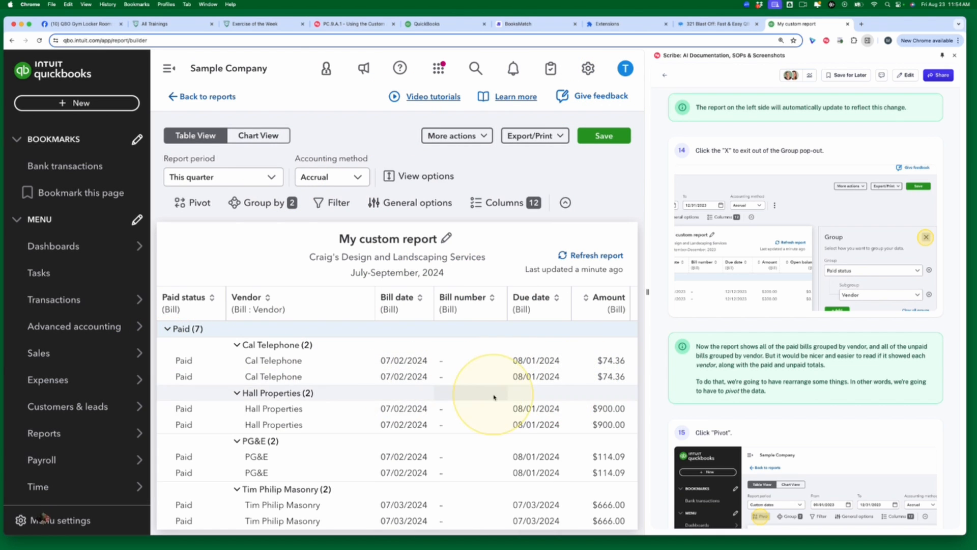
left_click(238, 345)
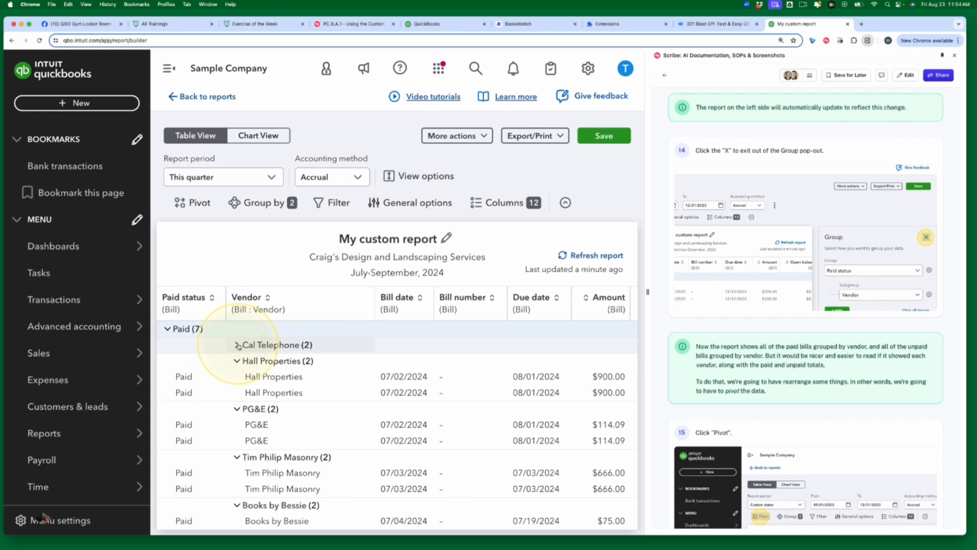
left_click(237, 361)
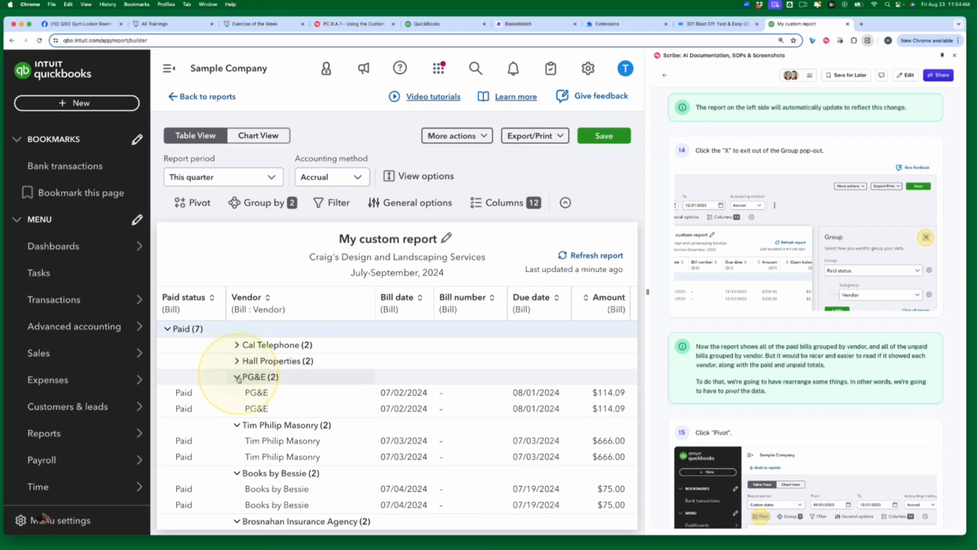
left_click(236, 345)
left_click(237, 393)
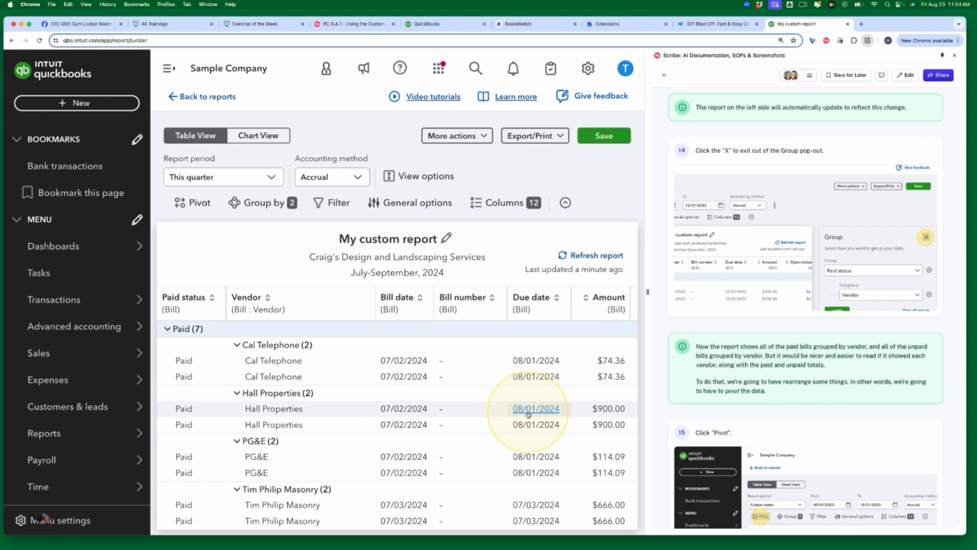
Read the guide's pivot instructions and set the report pivot's rows to Vendor
scroll(810, 367, "down", 5)
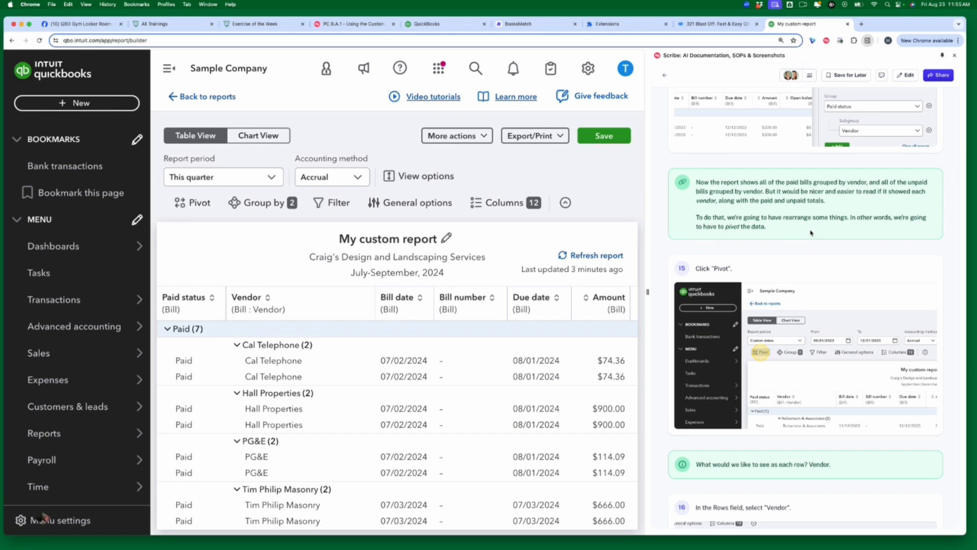
scroll(811, 233, "down", 1)
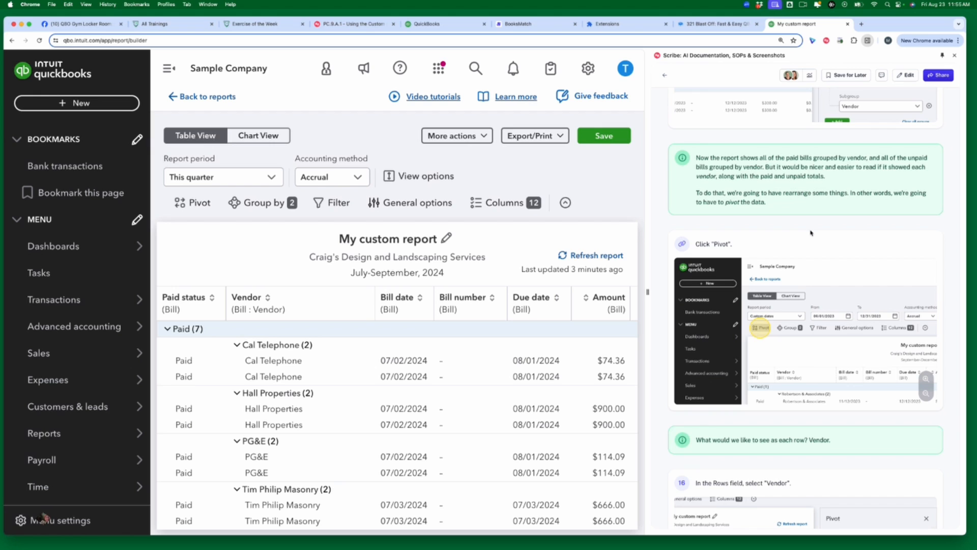
scroll(811, 233, "down", 1)
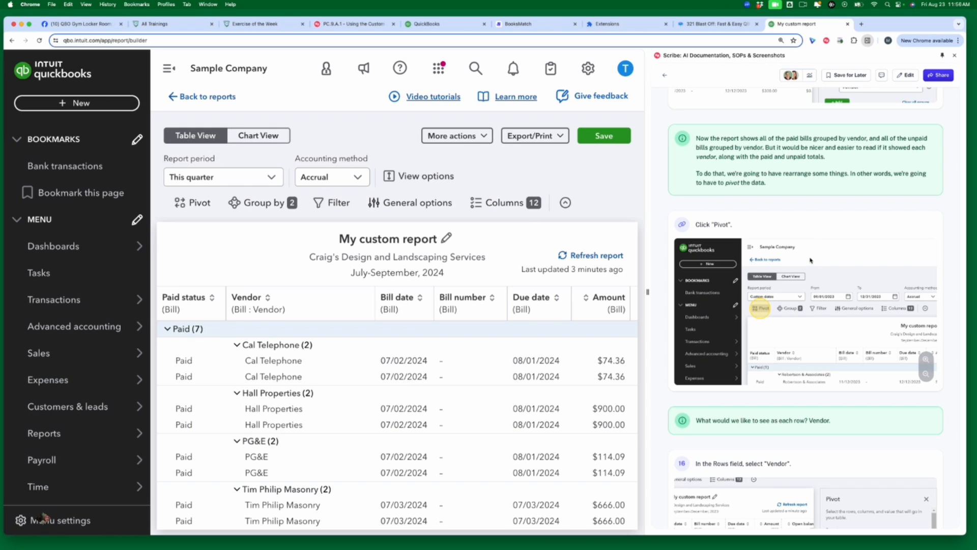
scroll(811, 260, "down", 5)
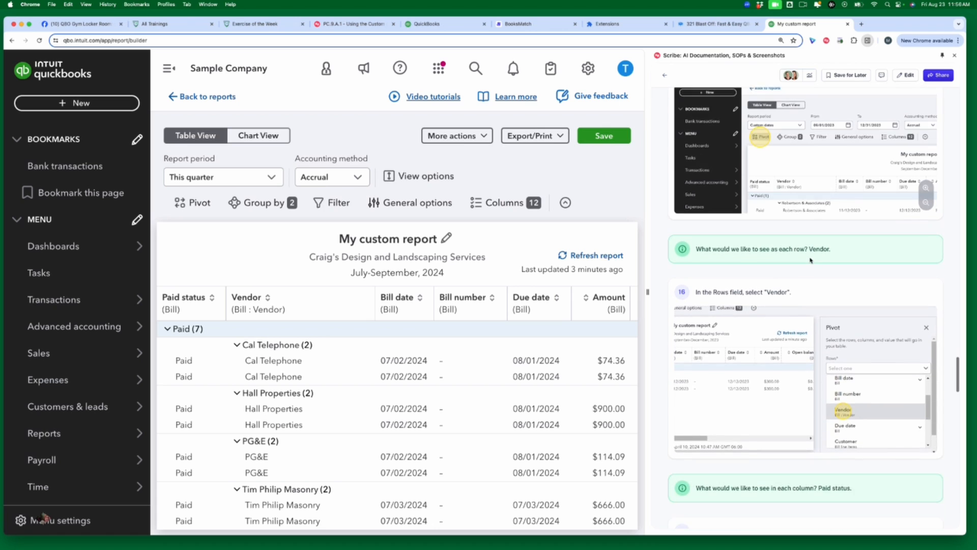
scroll(713, 219, "down", 1)
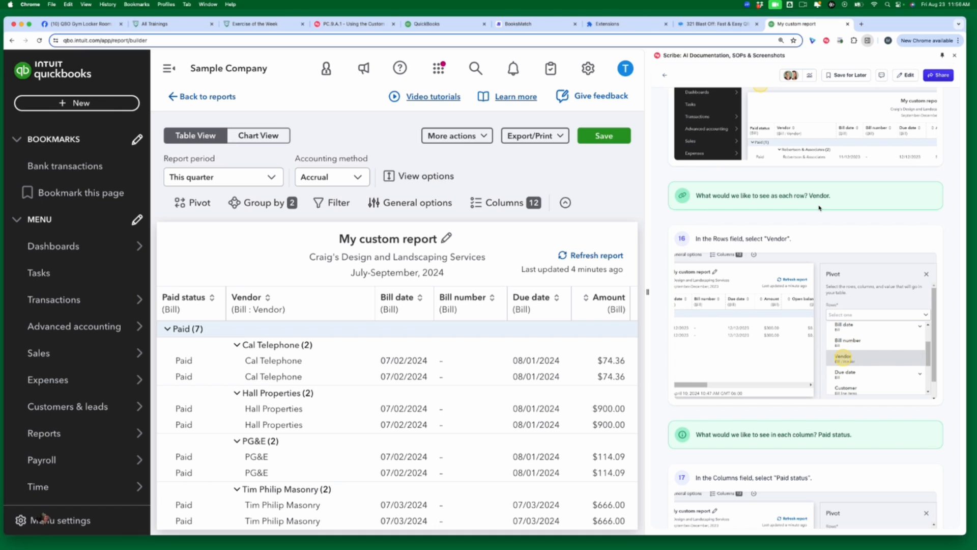
scroll(814, 214, "up", 4)
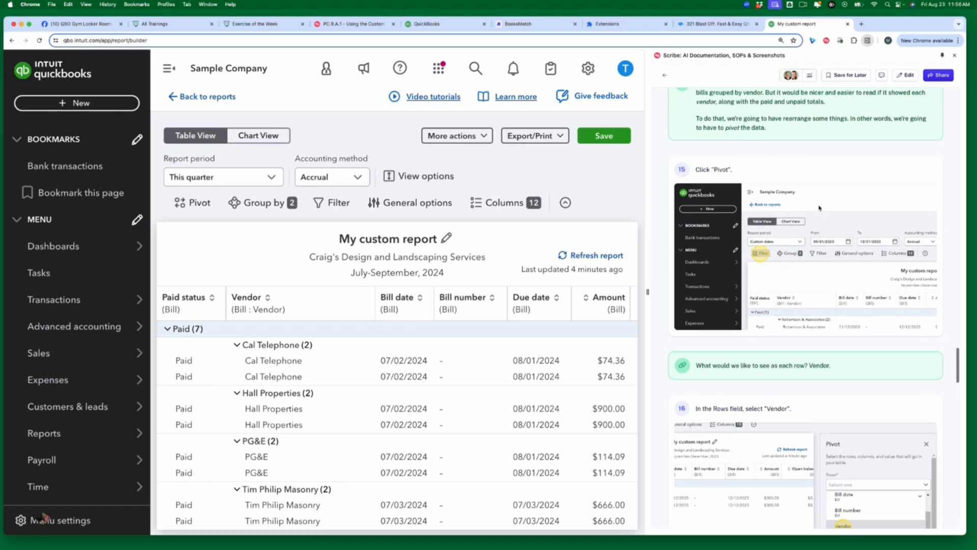
left_click(197, 203)
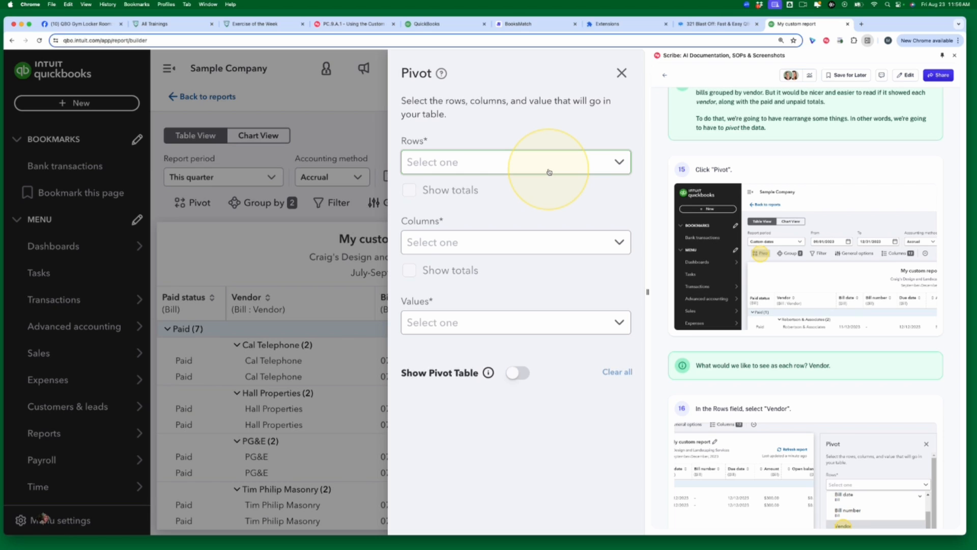
left_click(549, 172)
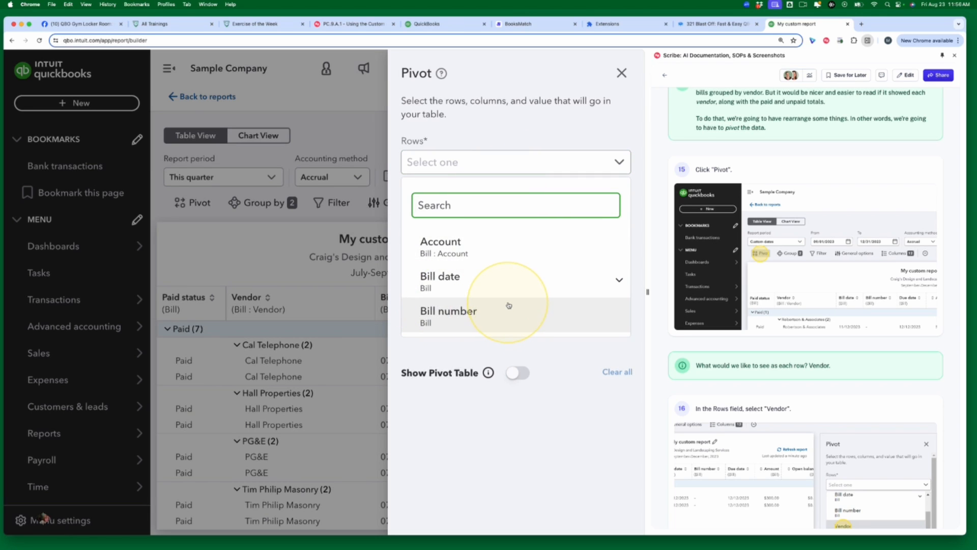
scroll(509, 305, "down", 5)
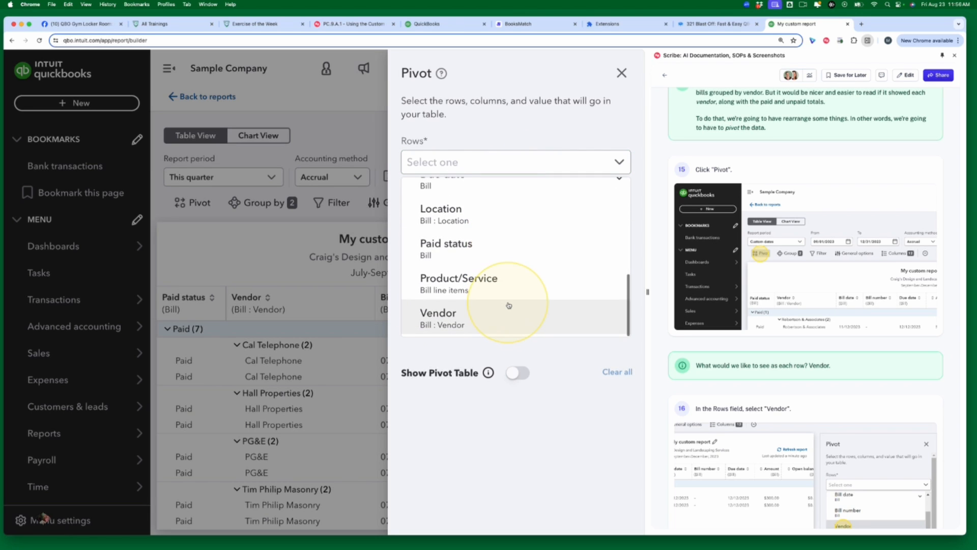
left_click(499, 311)
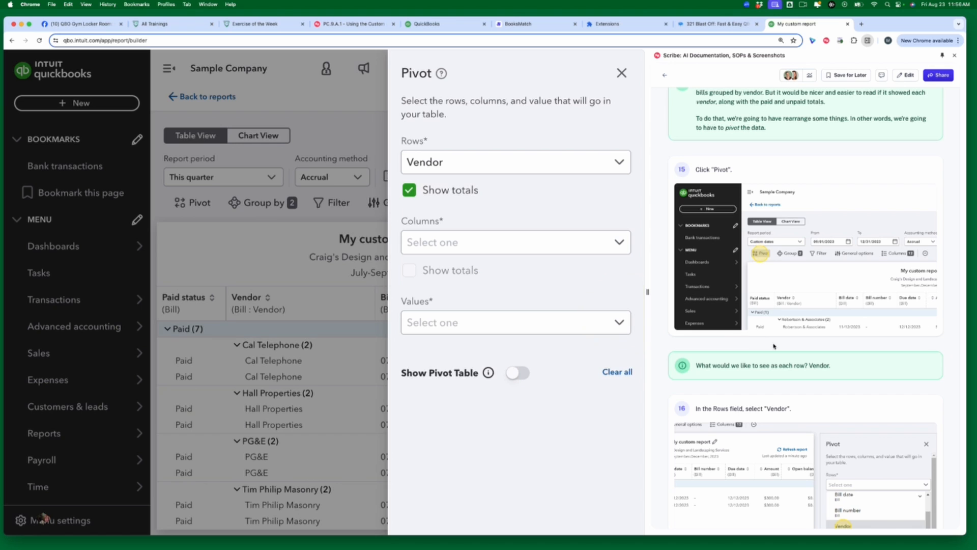
Set the pivot's columns to Paid status, following the guide
scroll(774, 346, "down", 10)
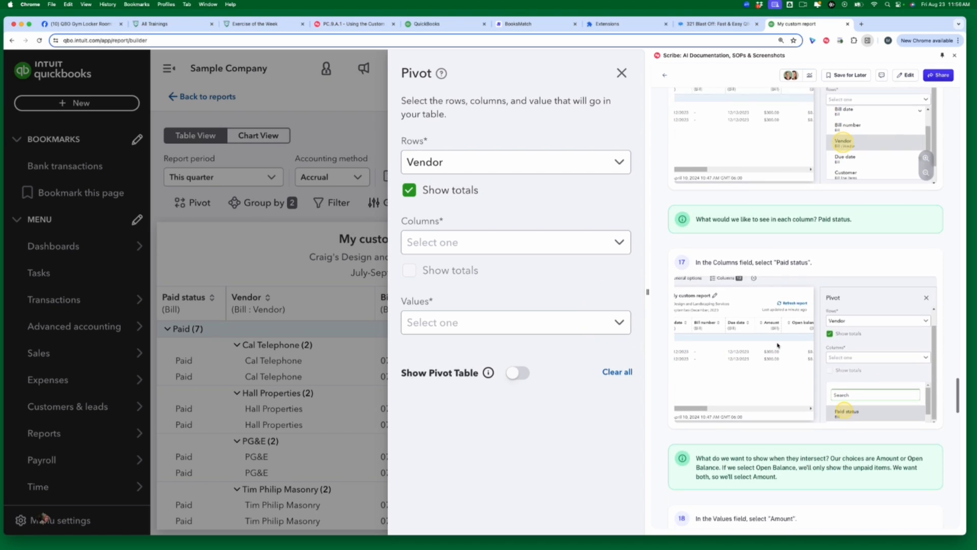
scroll(777, 345, "down", 3)
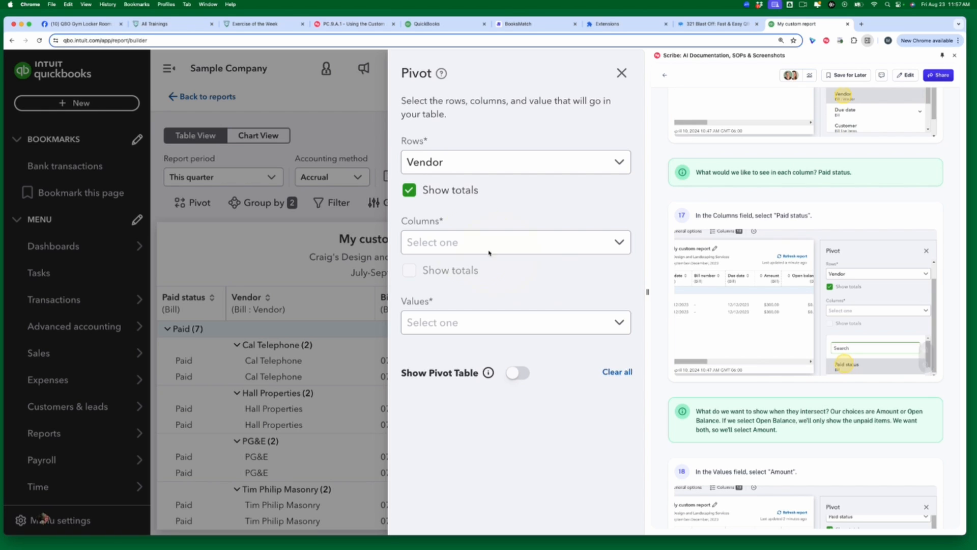
left_click(471, 243)
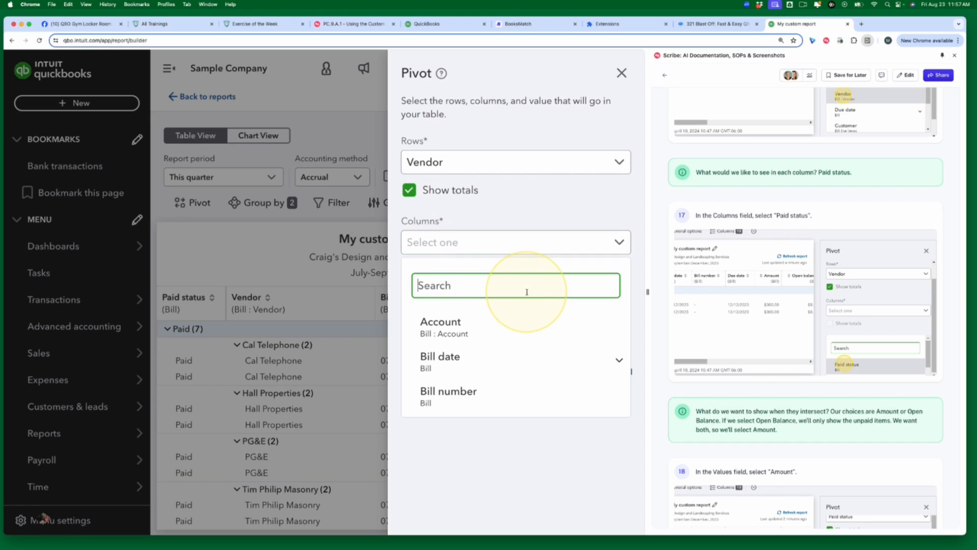
scroll(526, 293, "down", 5)
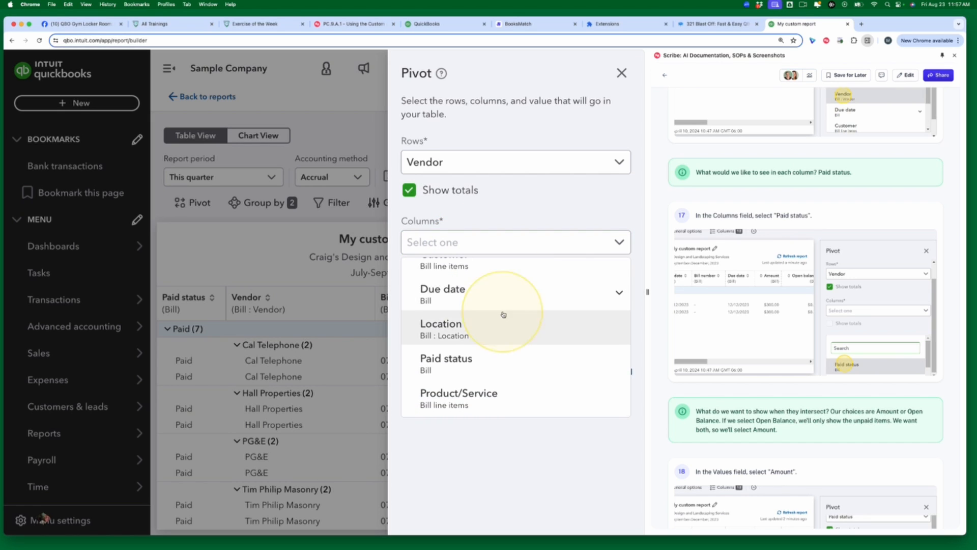
left_click(448, 361)
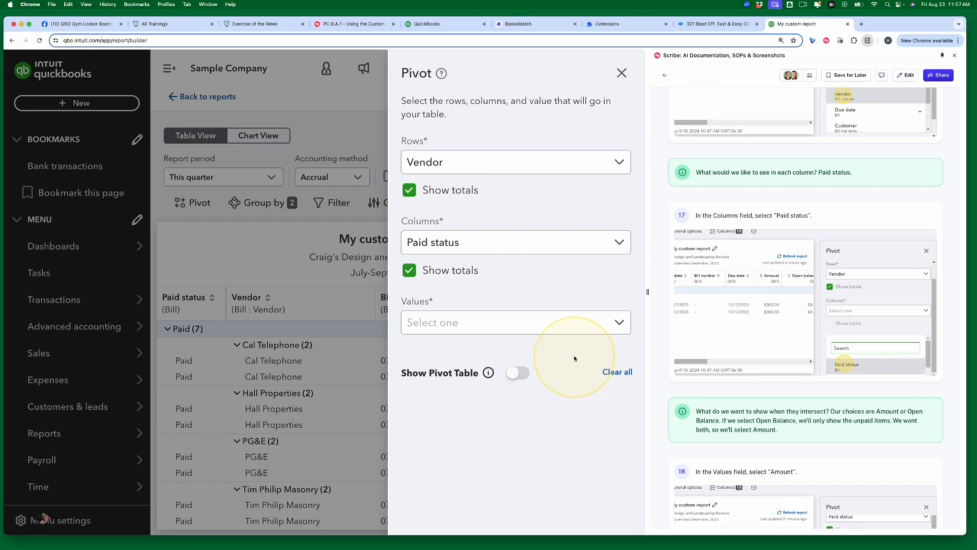
Set the pivot's values to Amount and close the pivot settings
scroll(799, 422, "down", 3)
scroll(799, 421, "down", 1)
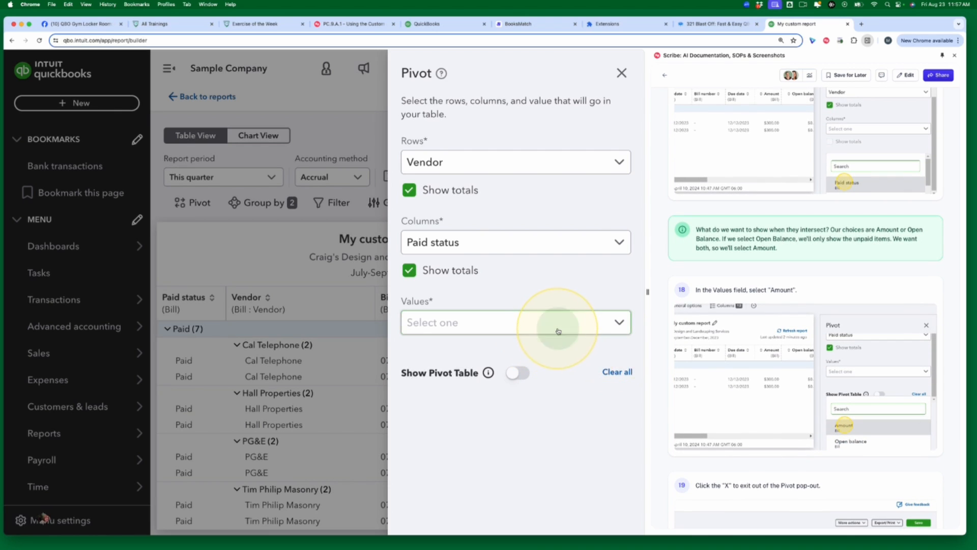
left_click(556, 331)
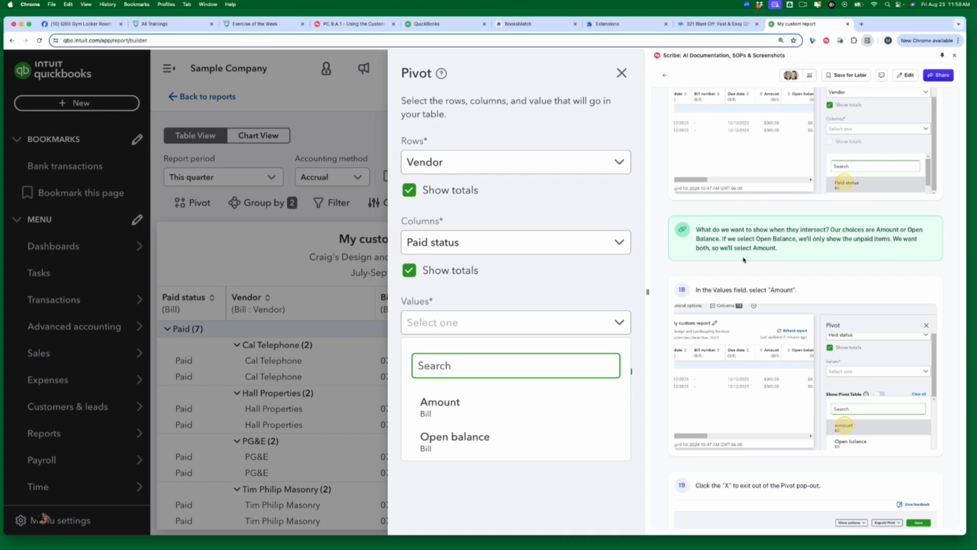
left_click(435, 403)
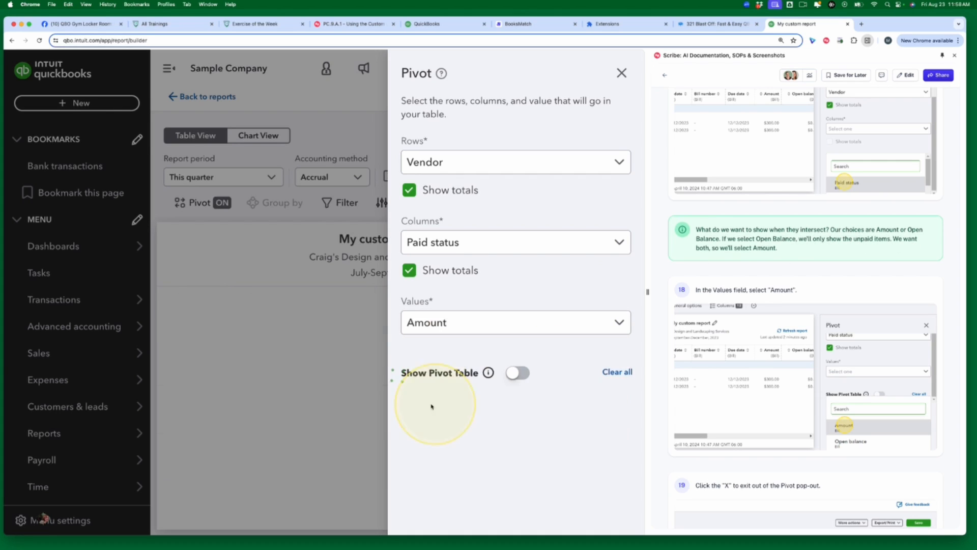
scroll(809, 393, "down", 3)
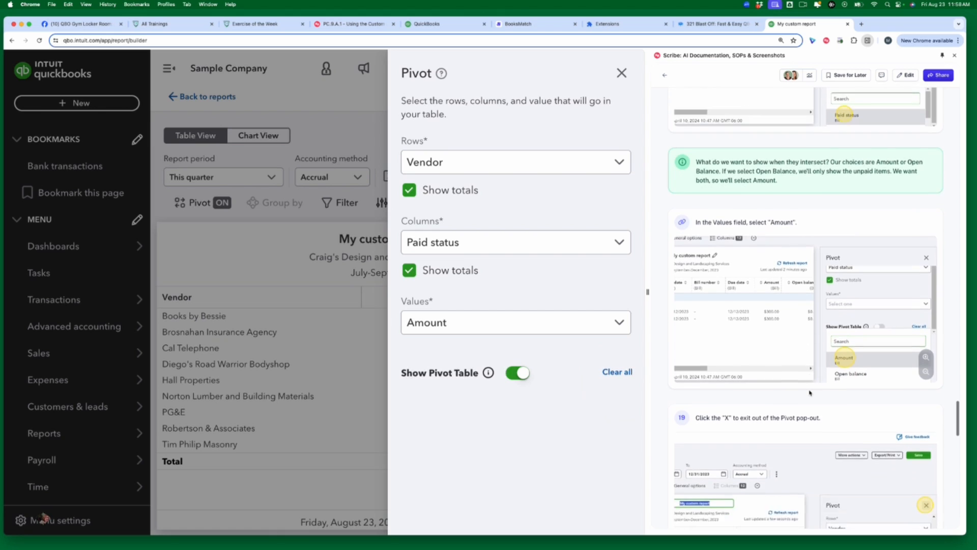
scroll(809, 393, "down", 4)
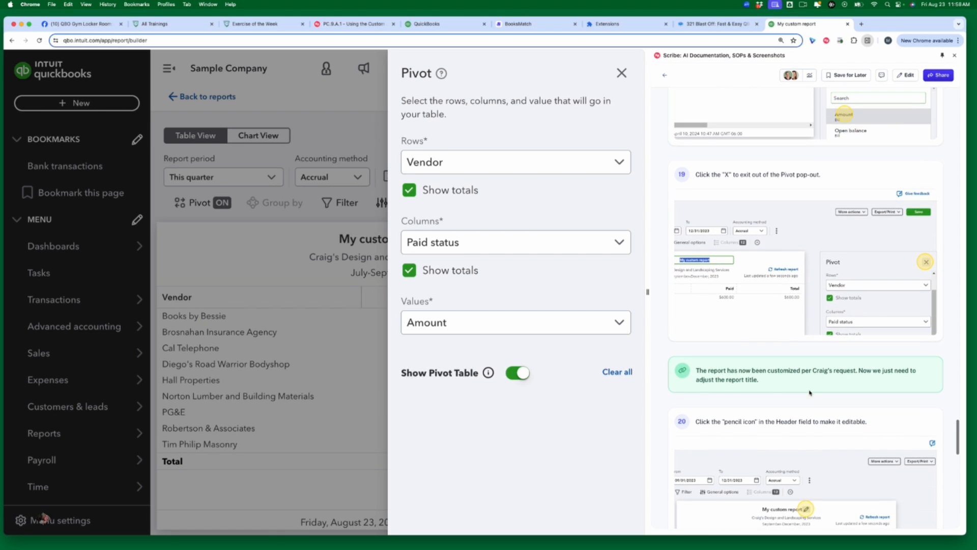
left_click(622, 74)
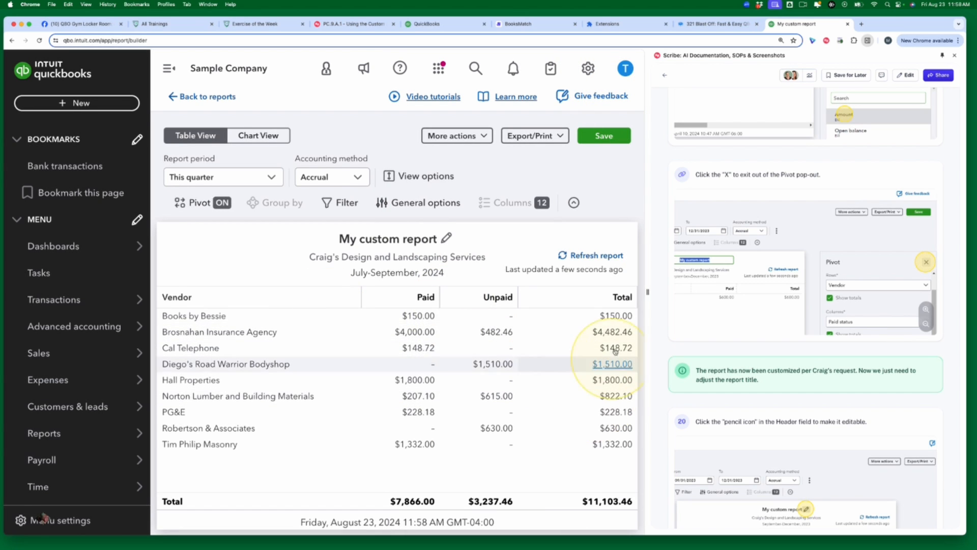
Widen the report area to review the whole pivoted report, and read the guide's instructions for changing the report title
left_click_drag(647, 291, 778, 294)
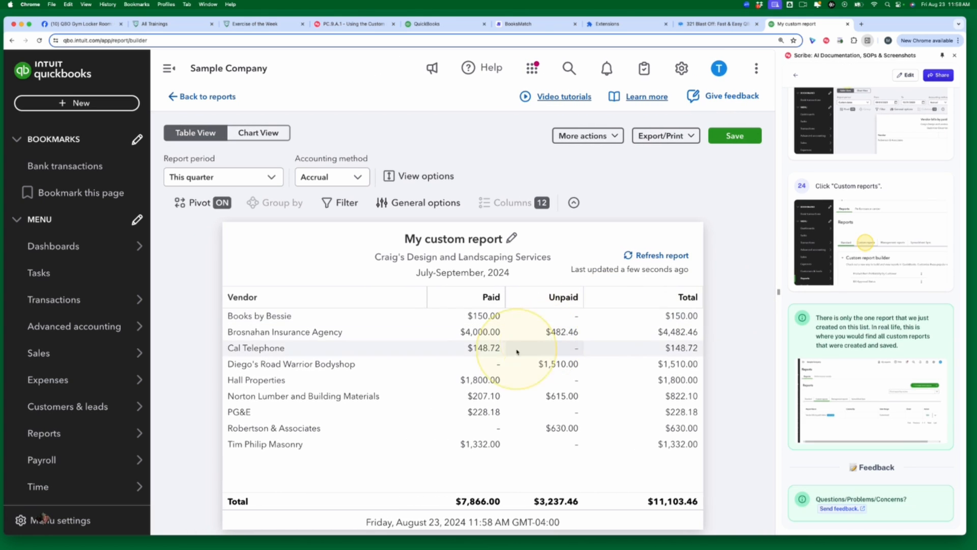
mouse_move(144, 346)
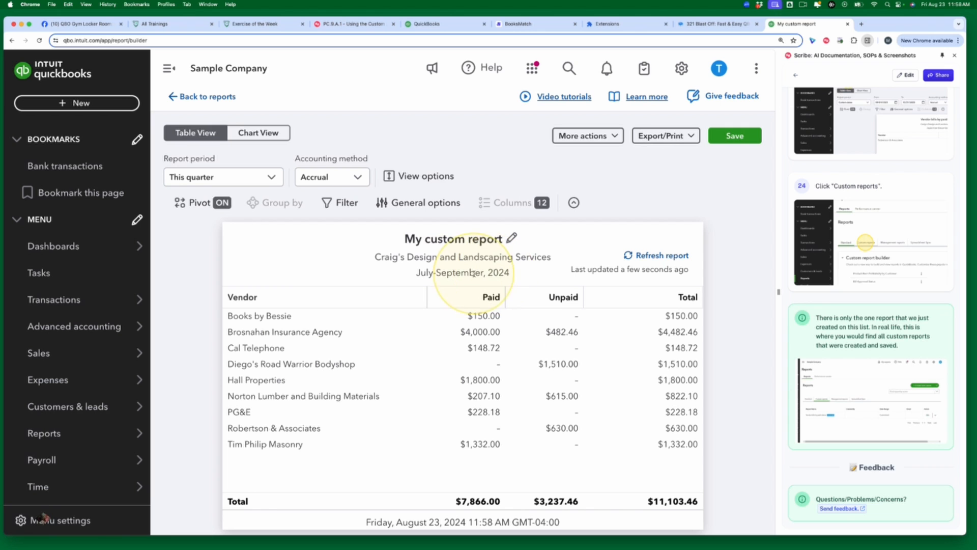
left_click_drag(779, 292, 589, 292)
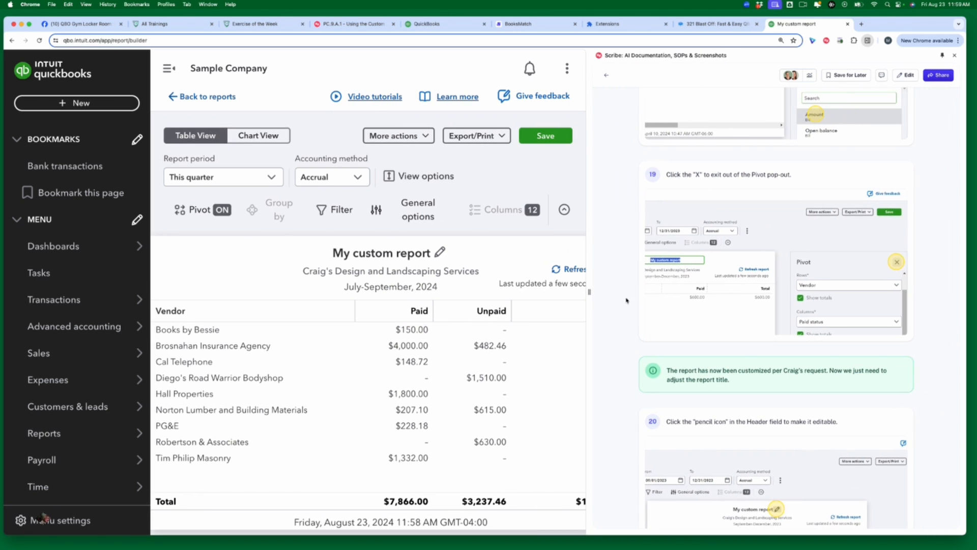
scroll(779, 338, "down", 3)
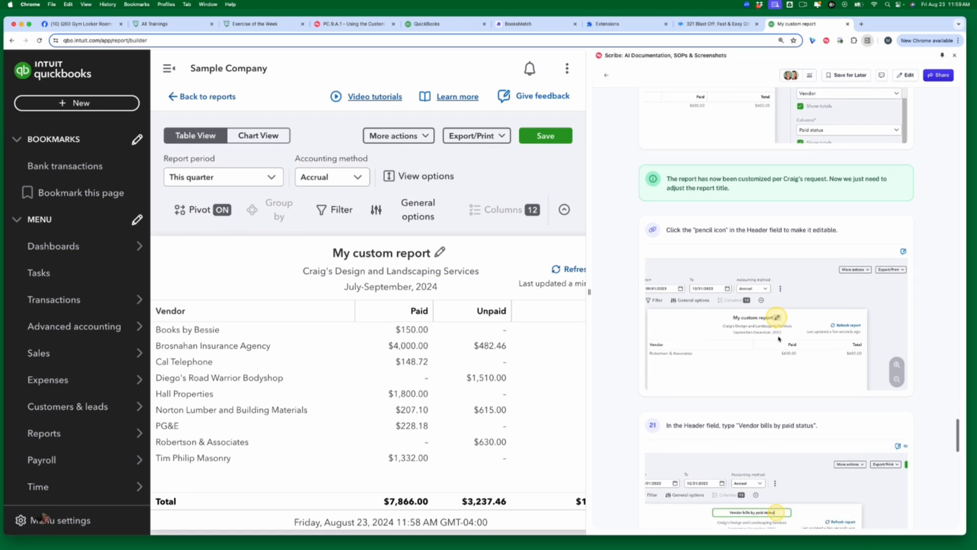
scroll(778, 339, "up", 4)
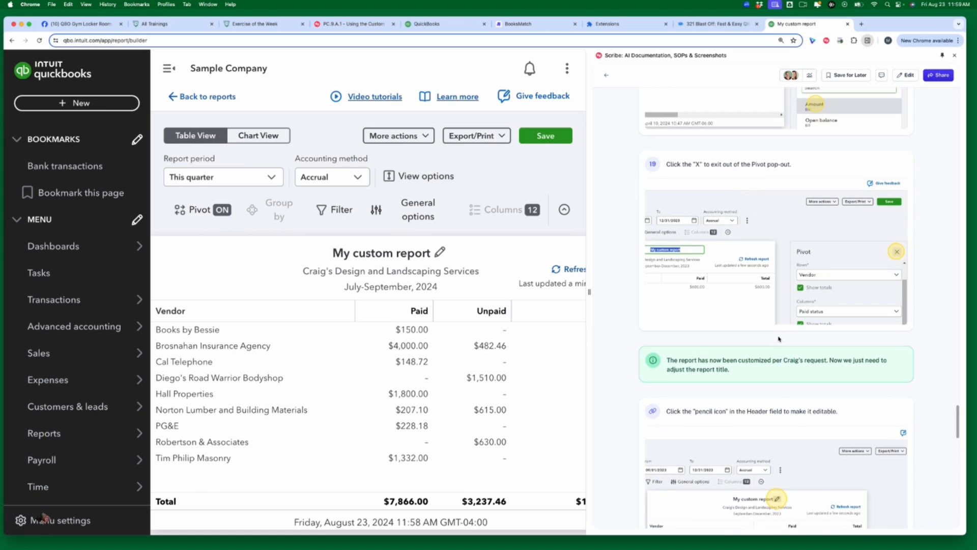
scroll(774, 325, "down", 2)
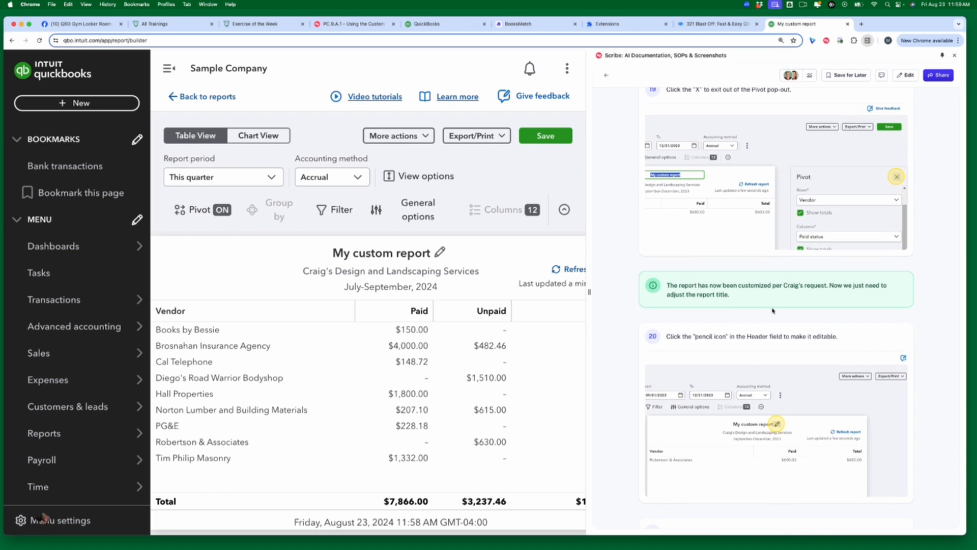
scroll(771, 322, "down", 4)
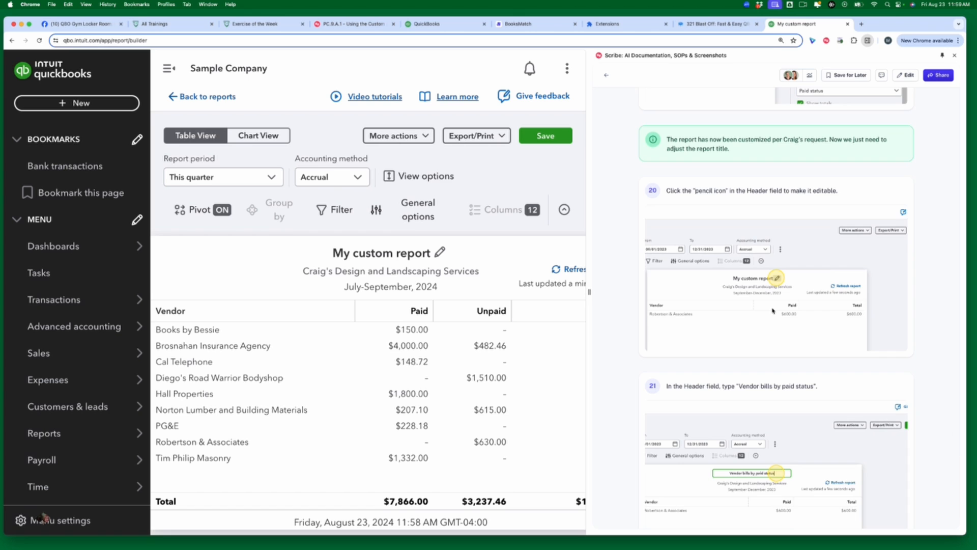
scroll(773, 310, "up", 1)
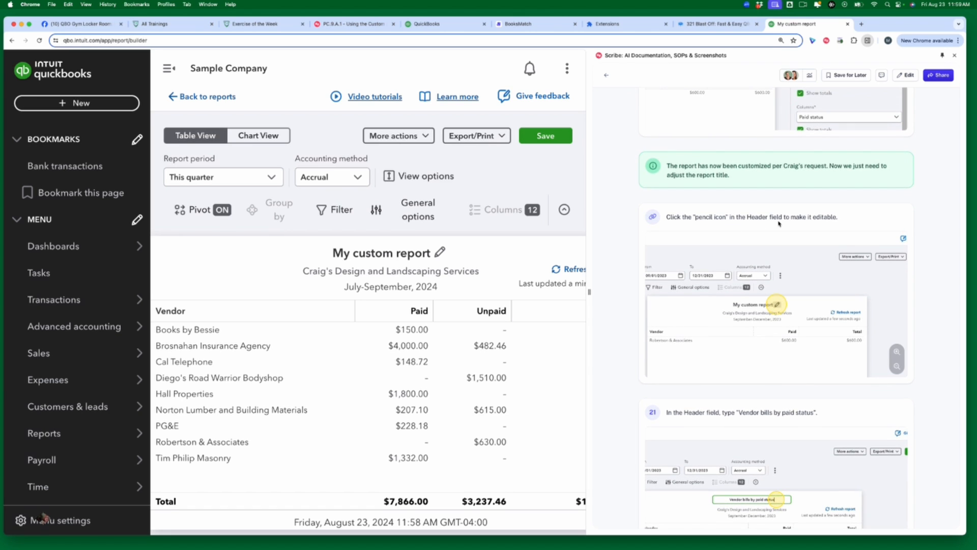
Rename the report to "Vendor bills by paid status", copying the title from the guide
left_click(440, 252)
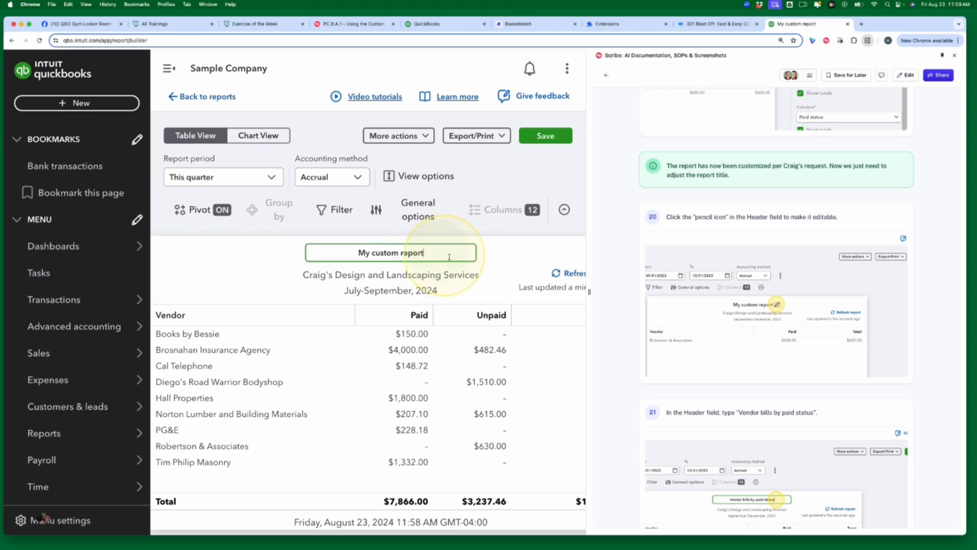
triple_click(453, 255)
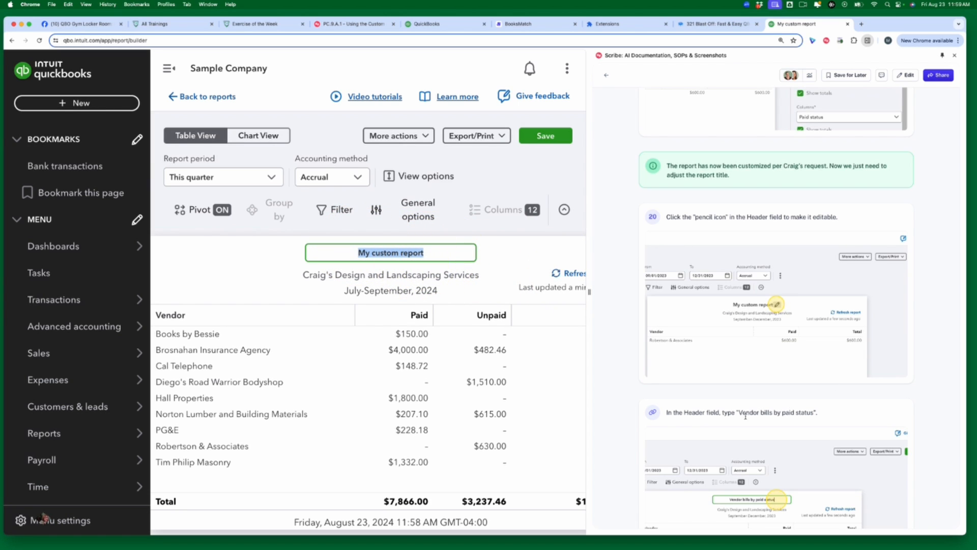
left_click_drag(741, 411, 814, 413)
key("super+c")
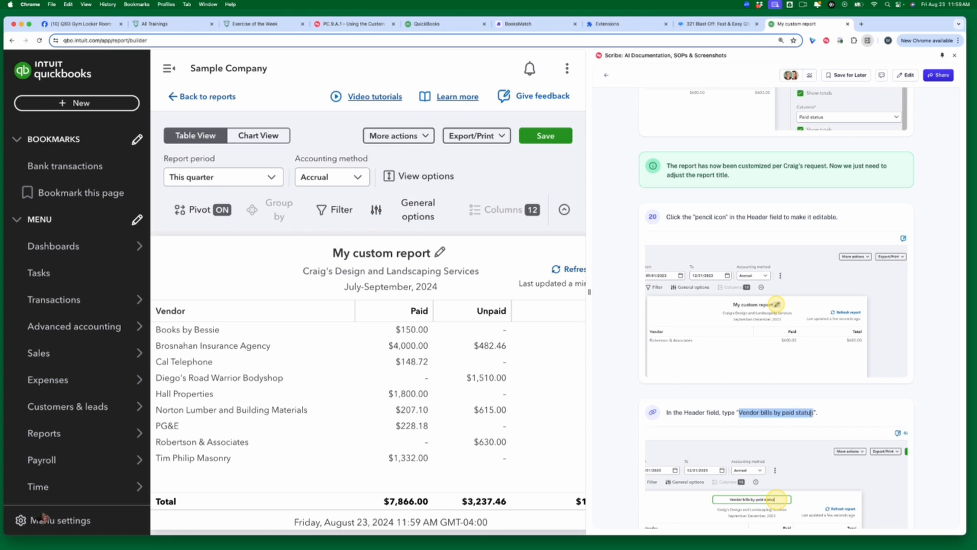
left_click(447, 254)
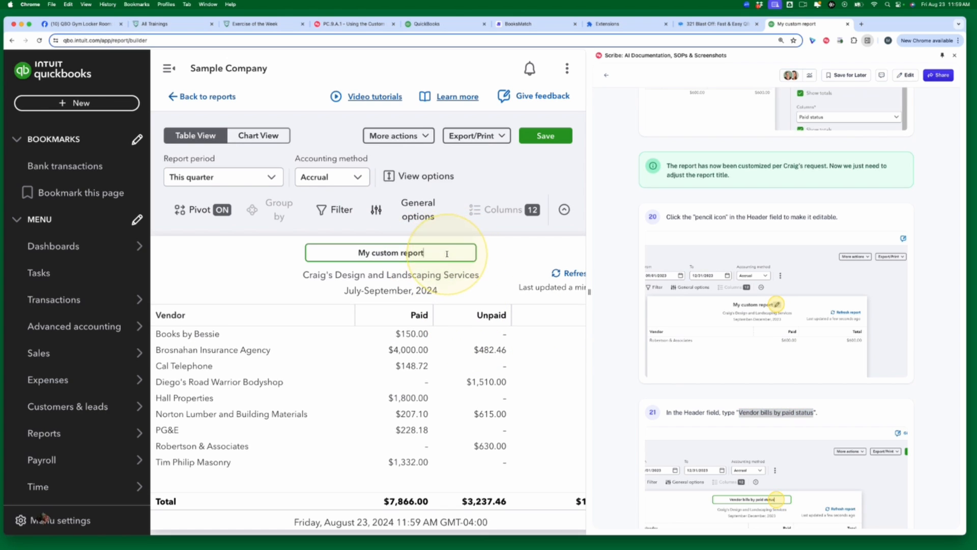
left_click_drag(447, 254, 316, 246)
key("super+v")
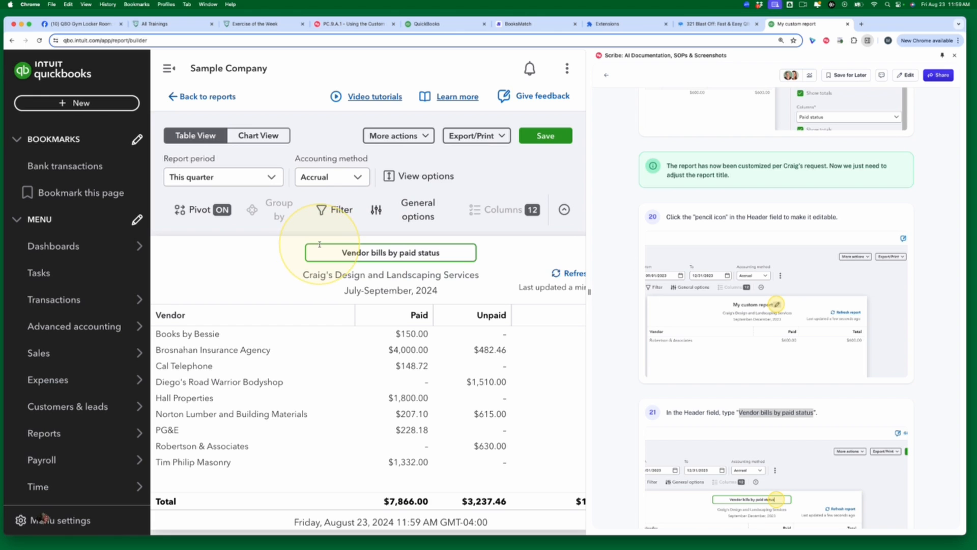
Follow the guide's next instruction and save the custom report
scroll(865, 458, "down", 5)
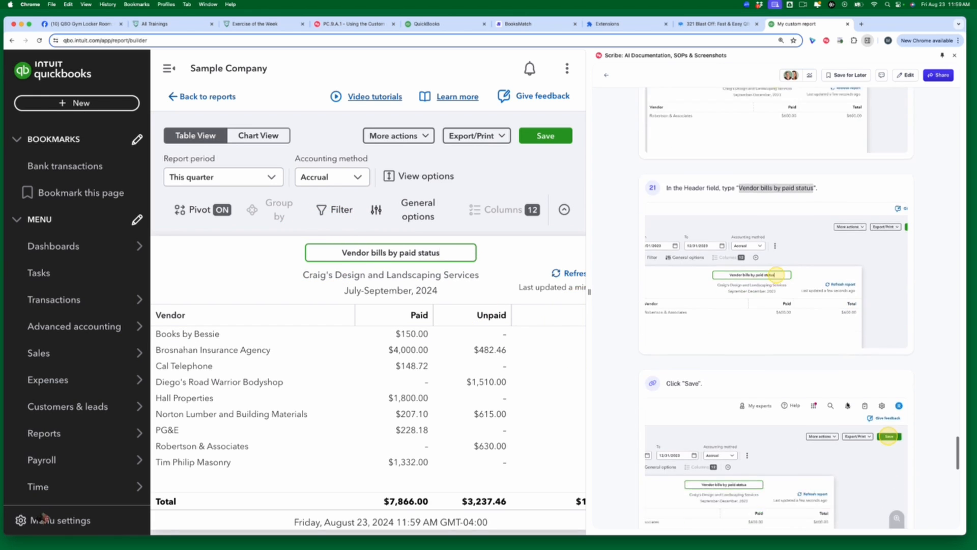
scroll(847, 403, "down", 3)
left_click(544, 137)
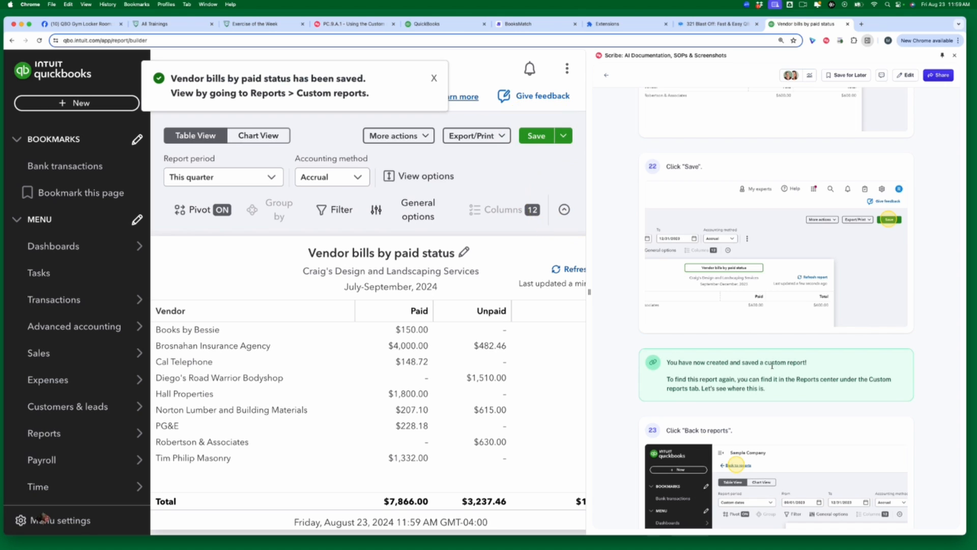
Go back to the Reports center and show the list of custom reports, following the guide
scroll(772, 366, "down", 4)
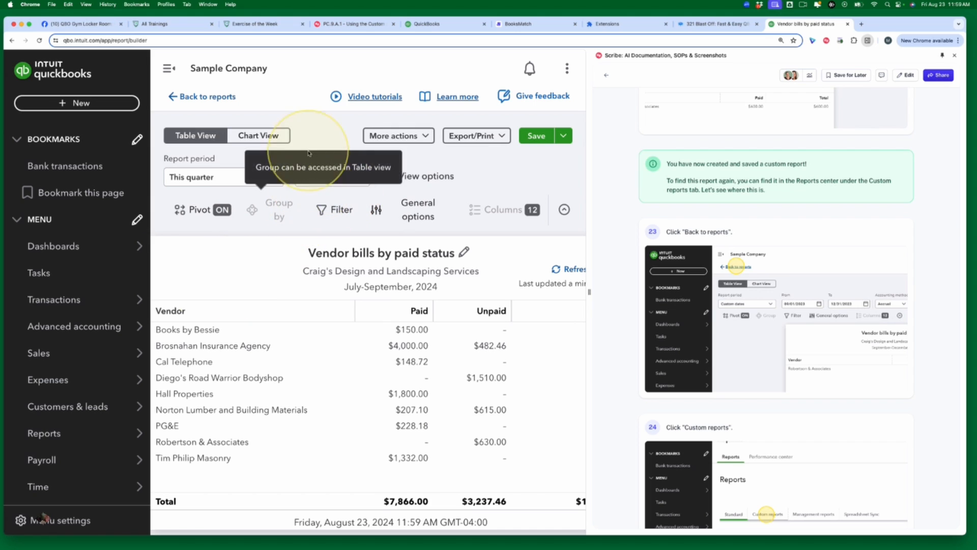
left_click(205, 97)
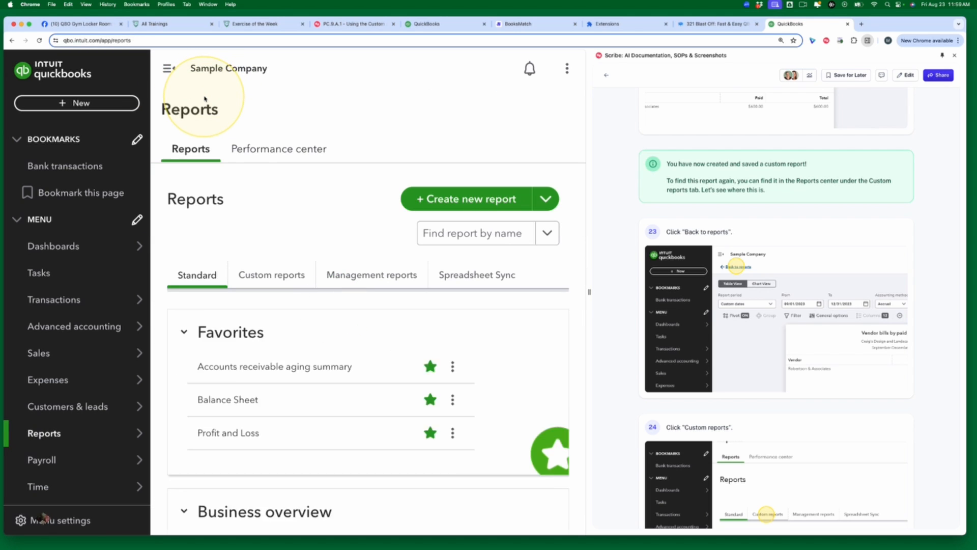
left_click(279, 278)
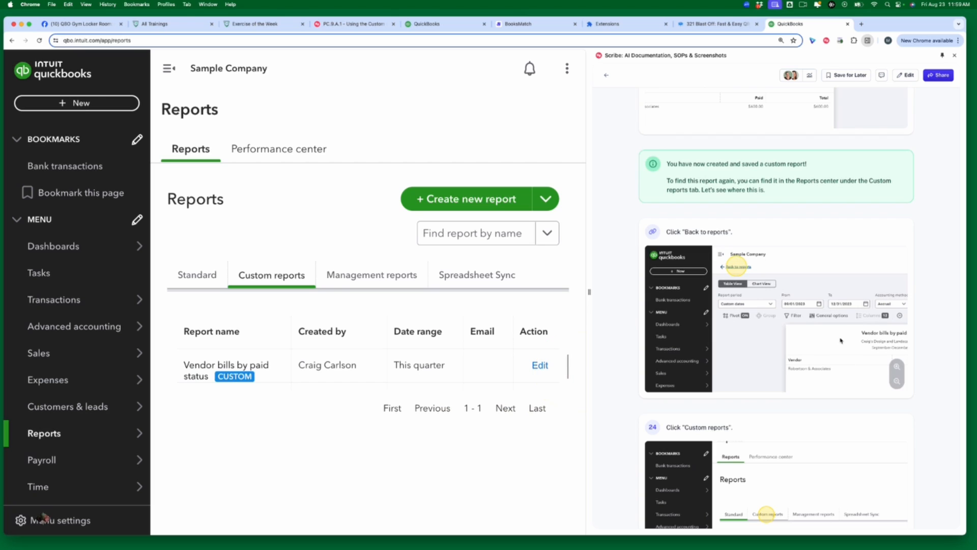
Read the guide's closing notes about the custom reports list and close the guide
scroll(844, 338, "down", 3)
scroll(844, 339, "down", 4)
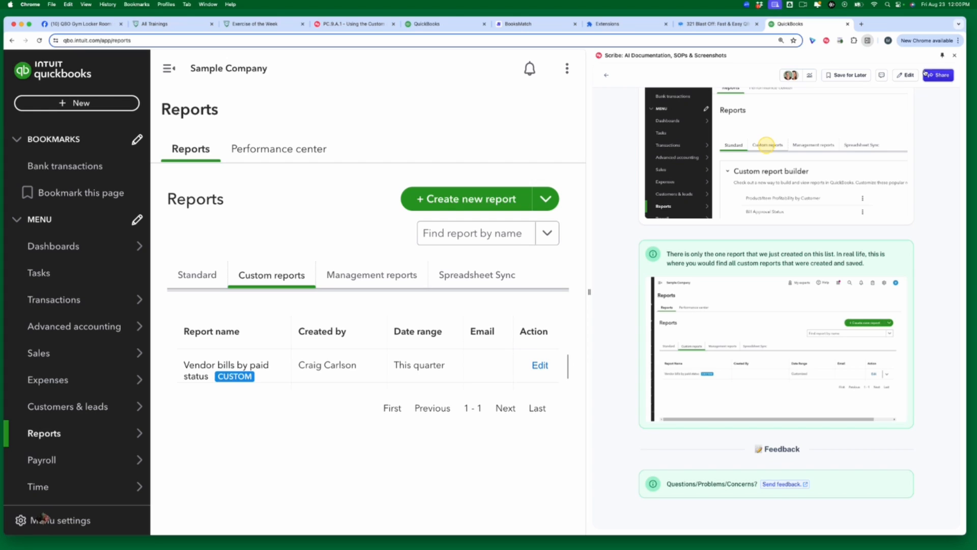
left_click(954, 55)
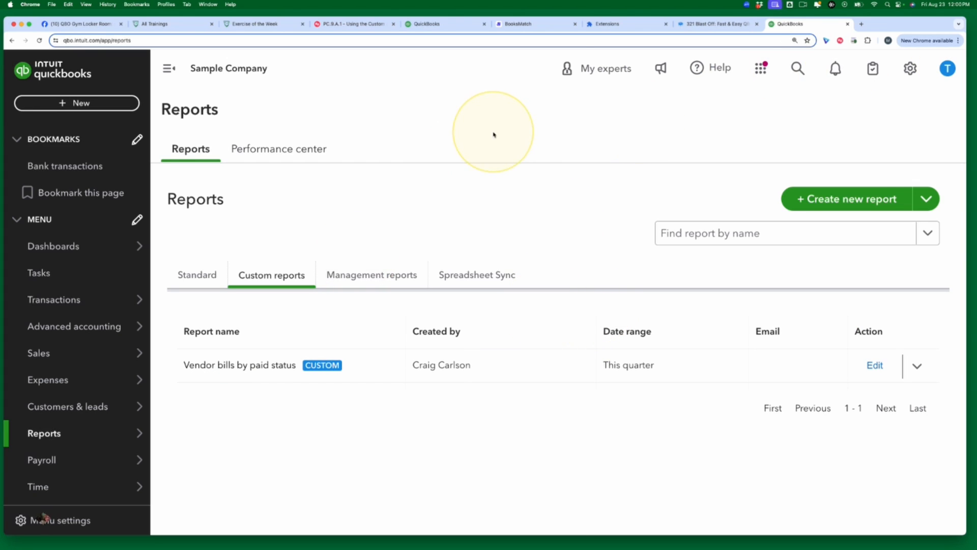
Switch to the Exercise of the Week page, mark exercise 24.W34 as Upskilled, and collapse the experience points summary
left_click(247, 24)
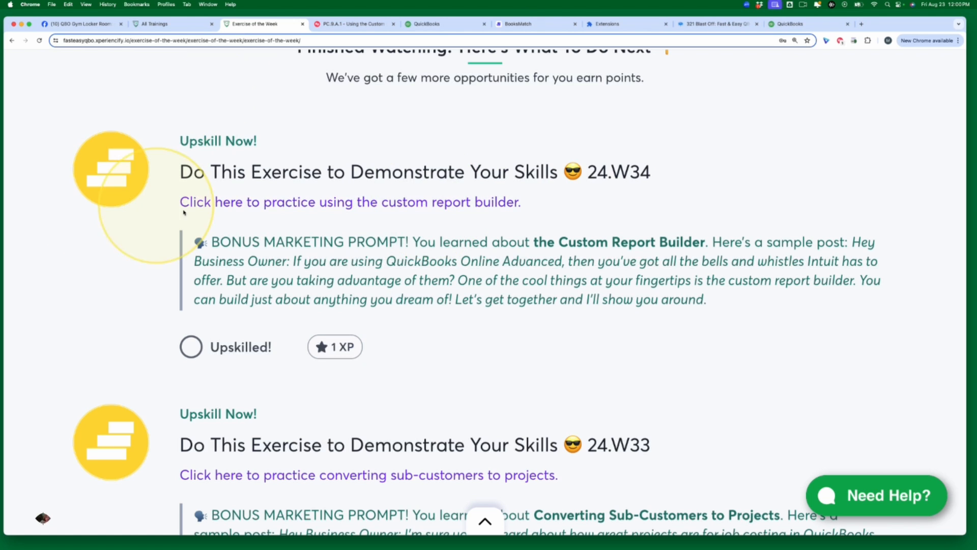
left_click(191, 346)
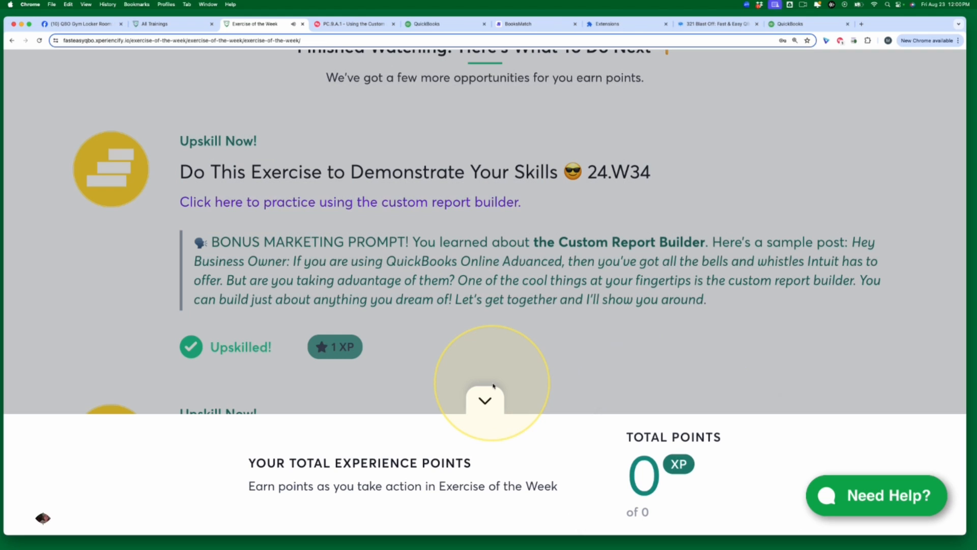
left_click(486, 399)
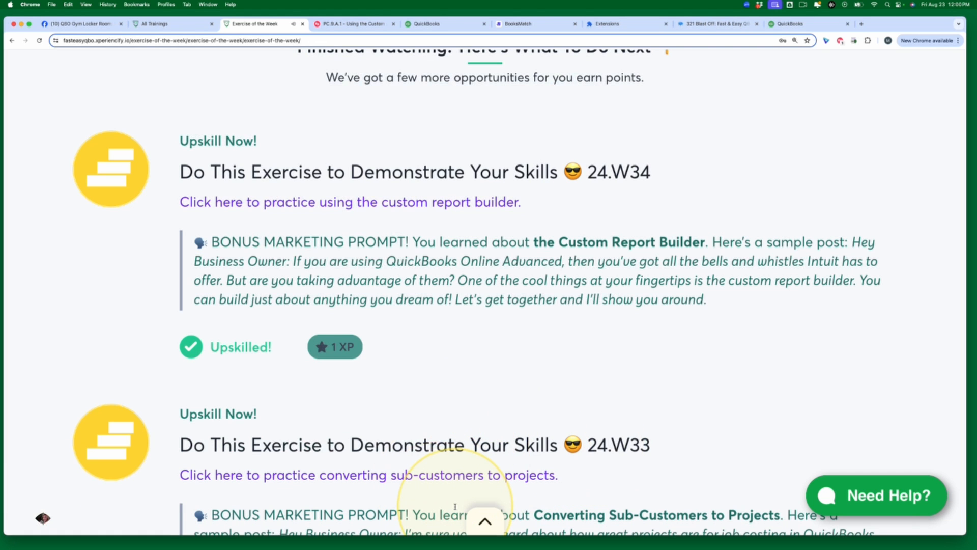